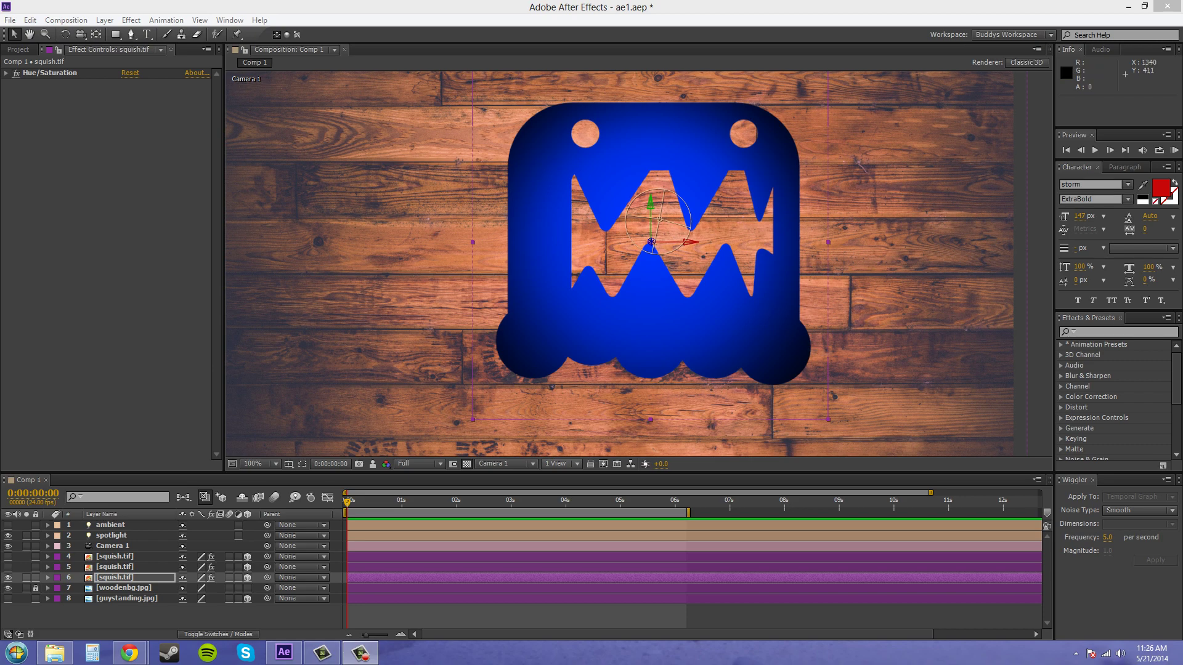
Step: Select the light layers and expand the squish.tif layer's Material Options
left_click(108, 536)
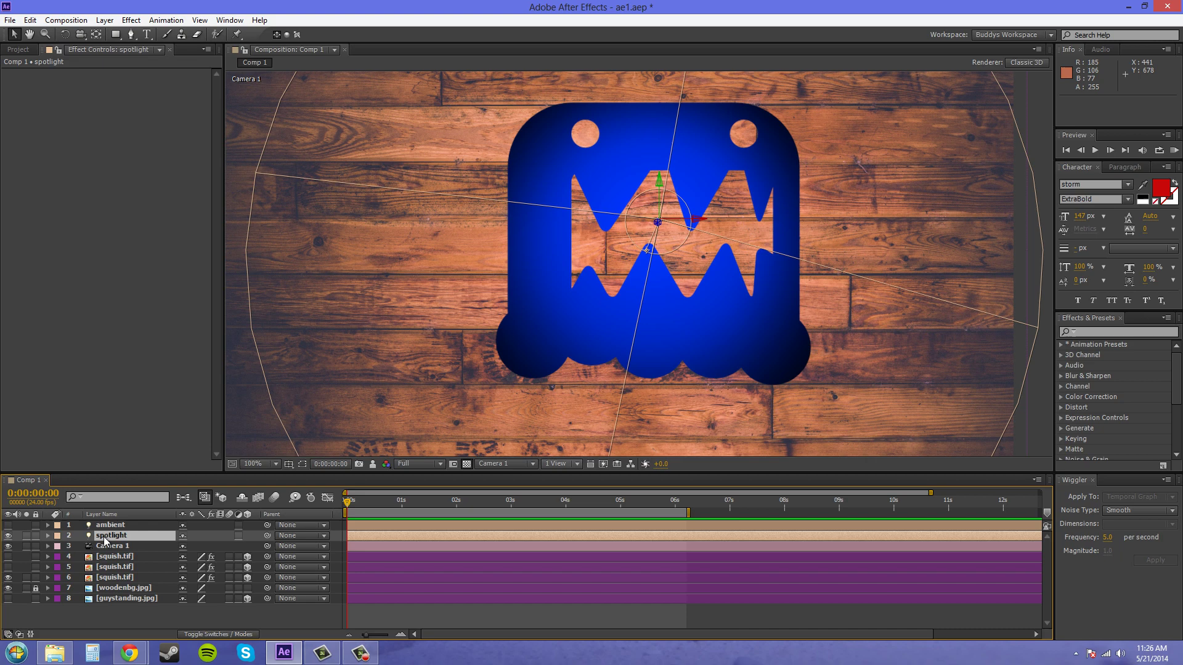
left_click(106, 529)
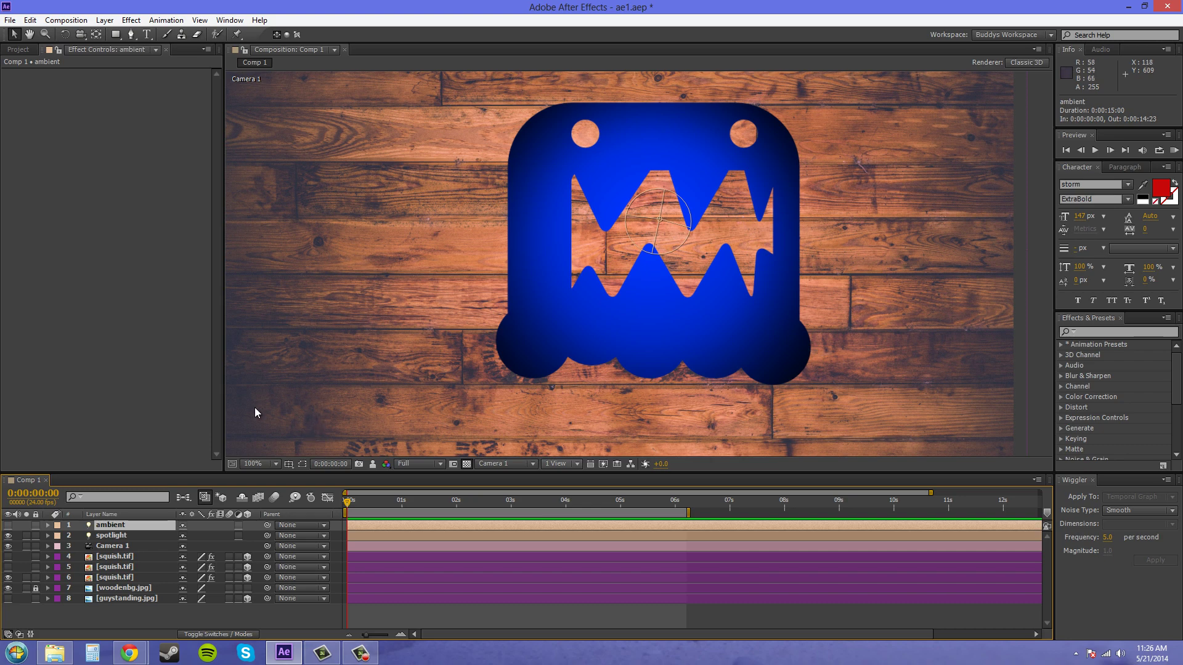
left_click(113, 578)
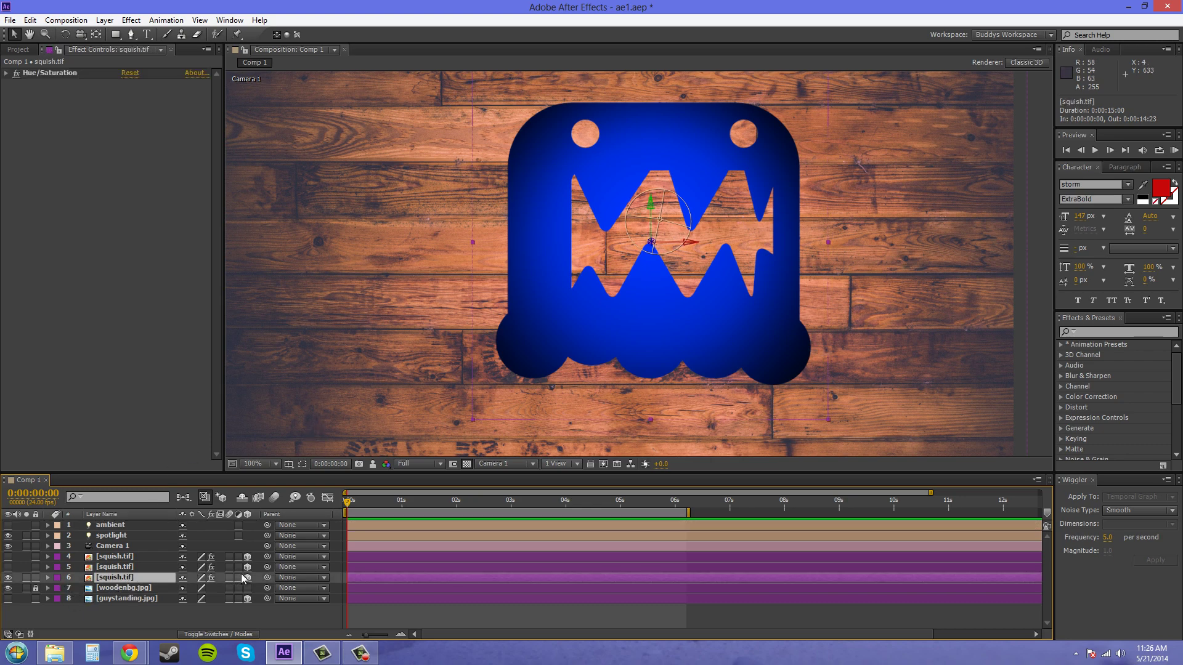
left_click(48, 577)
scroll(55, 578, "down", 1)
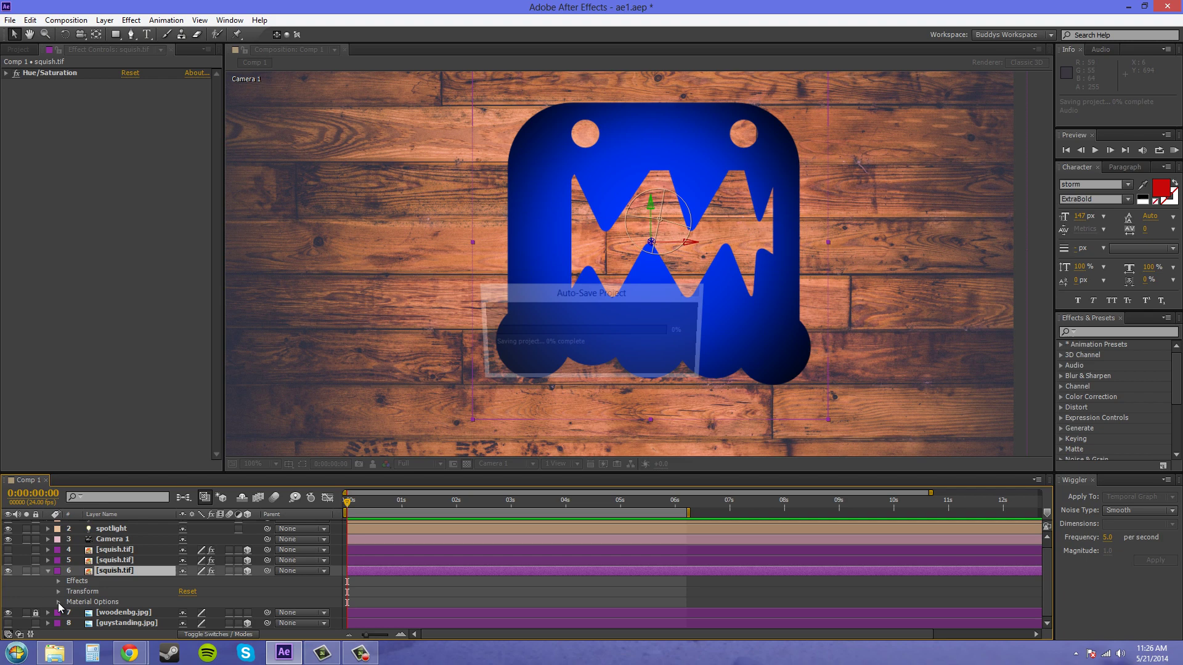
left_click(58, 601)
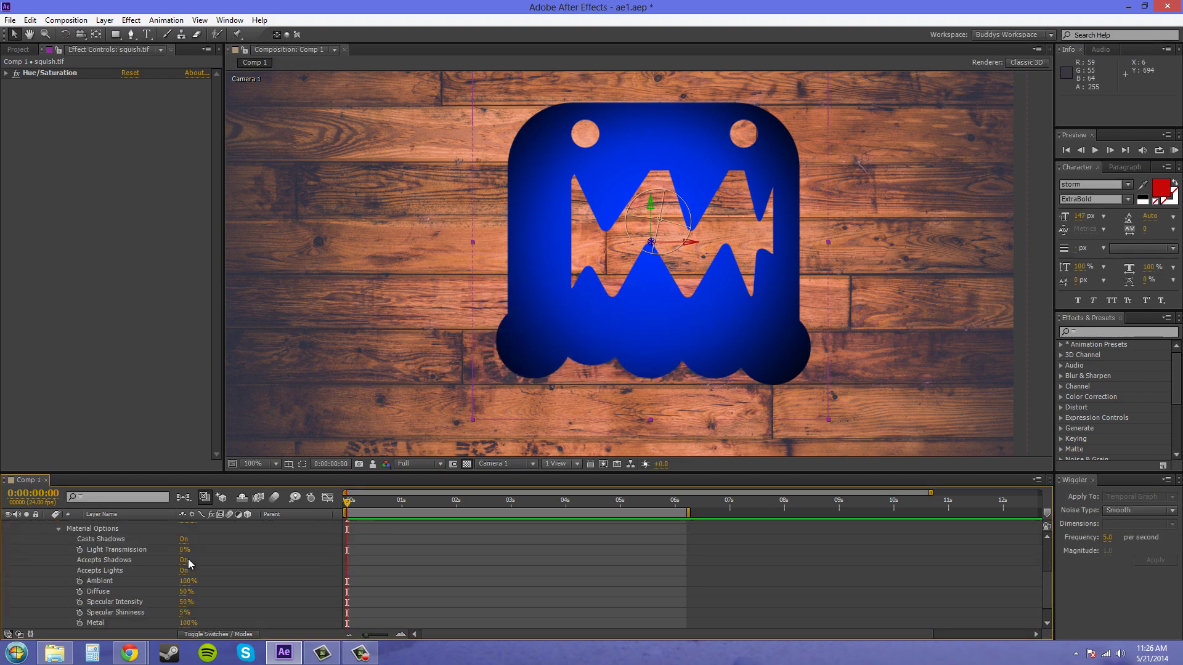
scroll(248, 550, "down", 2)
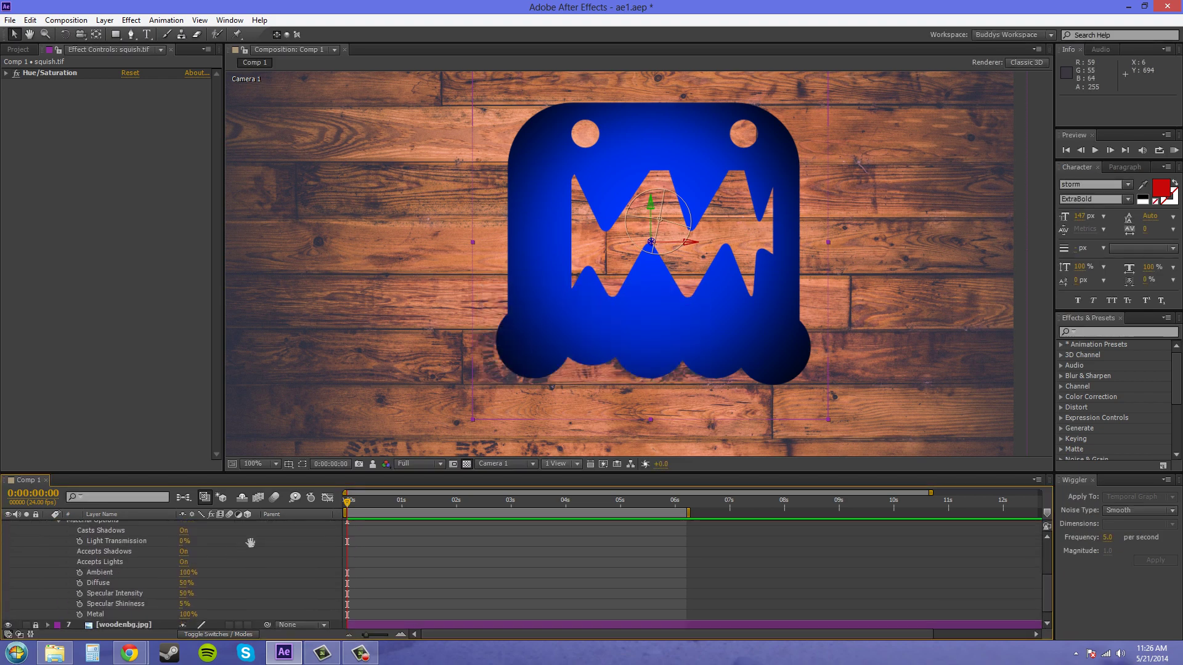
scroll(253, 543, "down", 1)
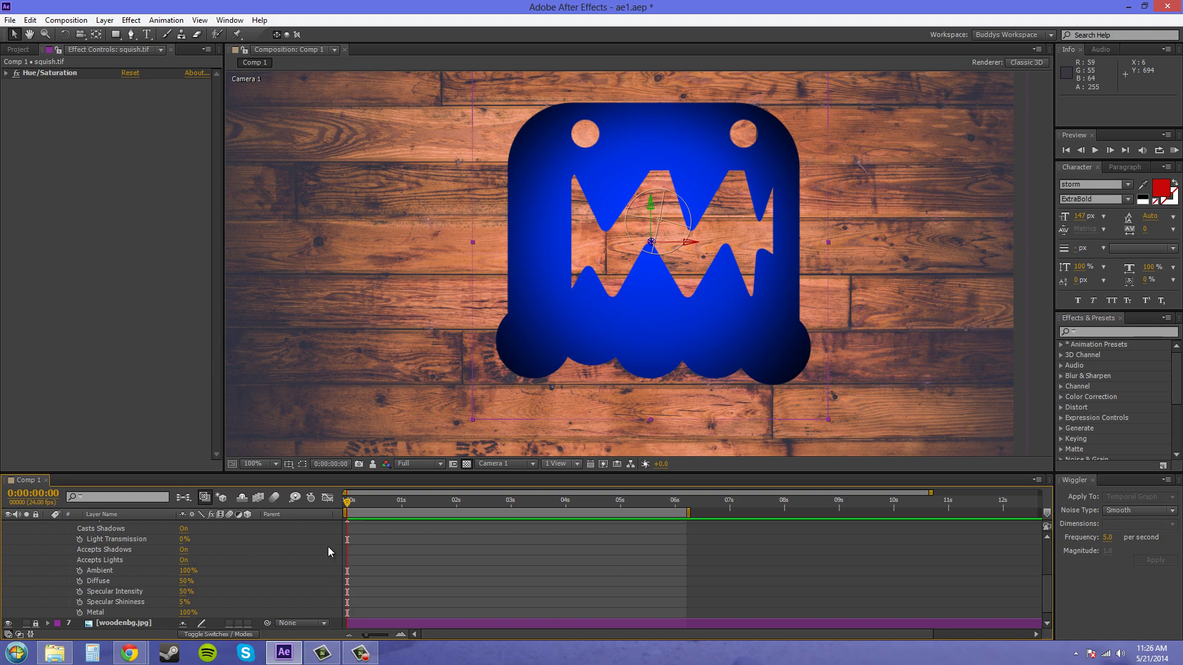
scroll(1051, 607, "down", 1)
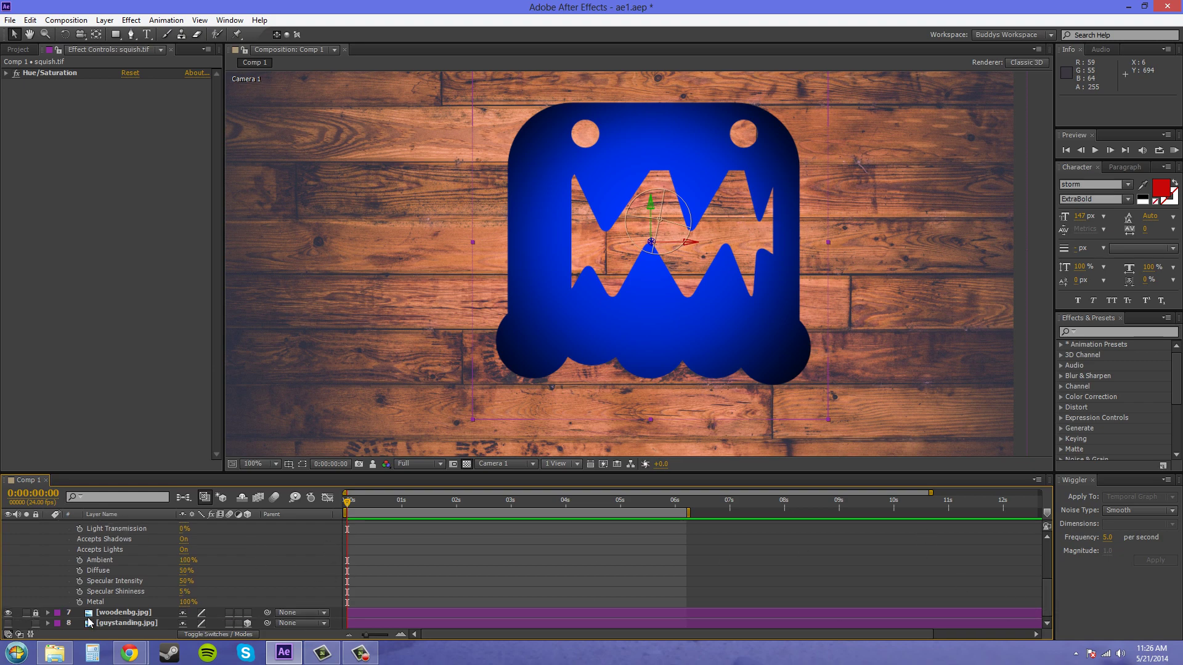
Step: Make woodenbg.jpg a 3D layer so the spotlight lights its centre
left_click(48, 613)
scroll(74, 612, "down", 1)
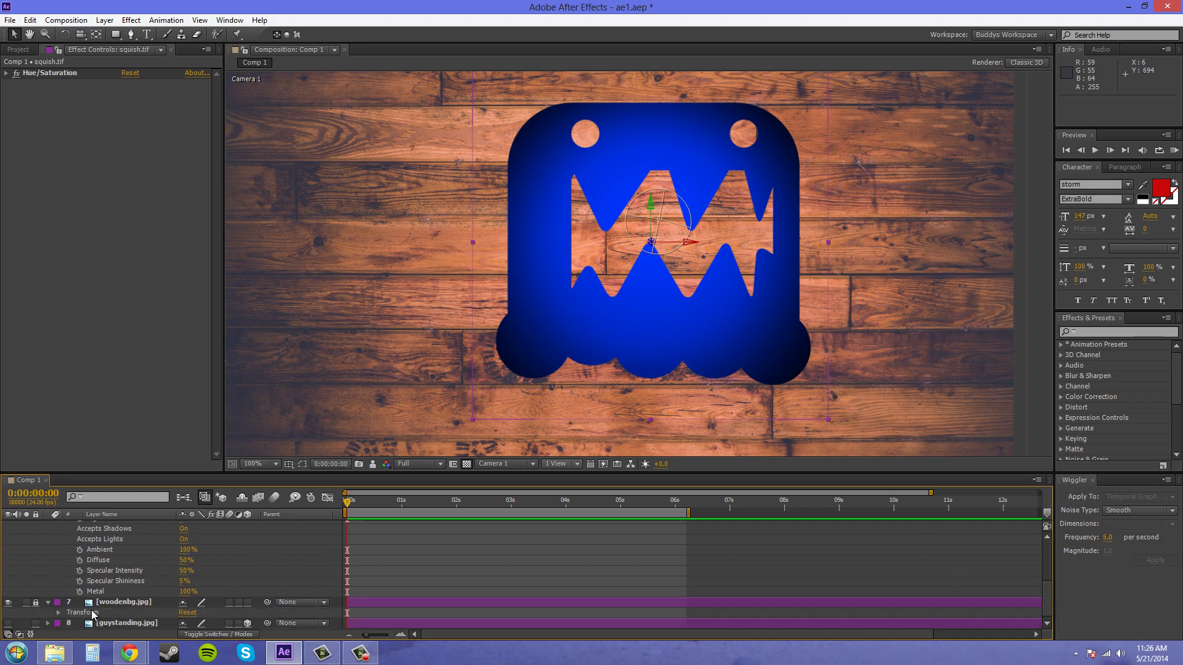
scroll(66, 607, "up", 1)
scroll(64, 606, "down", 1)
left_click(248, 603)
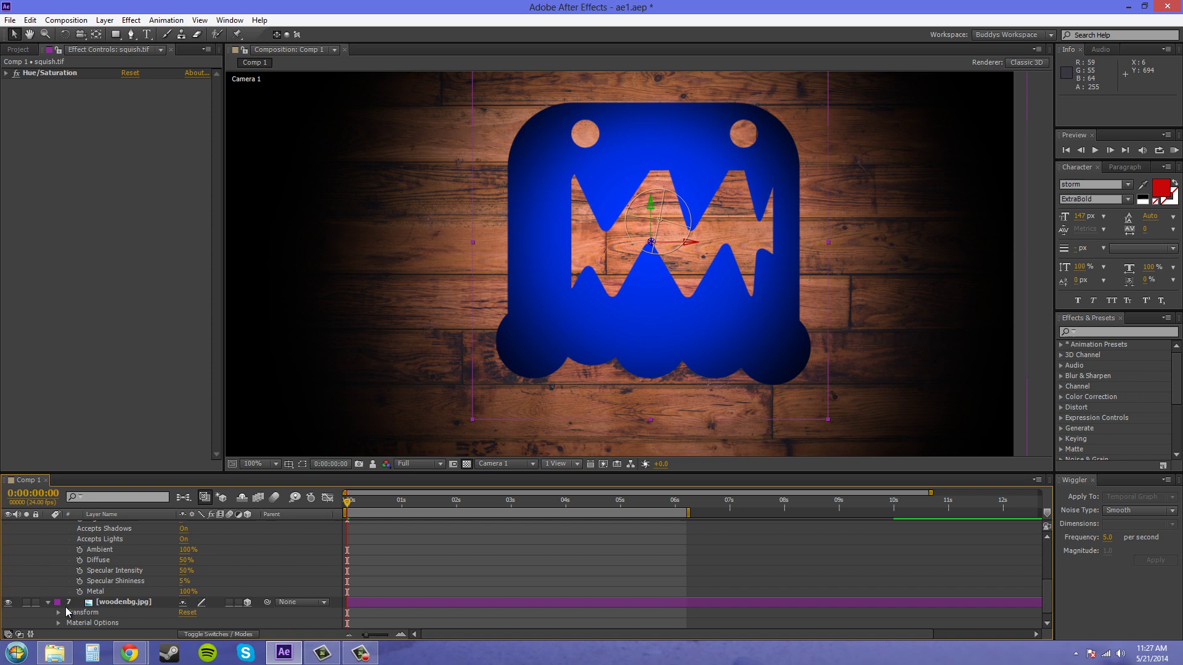
scroll(438, 364, "down", 4)
scroll(437, 365, "up", 2)
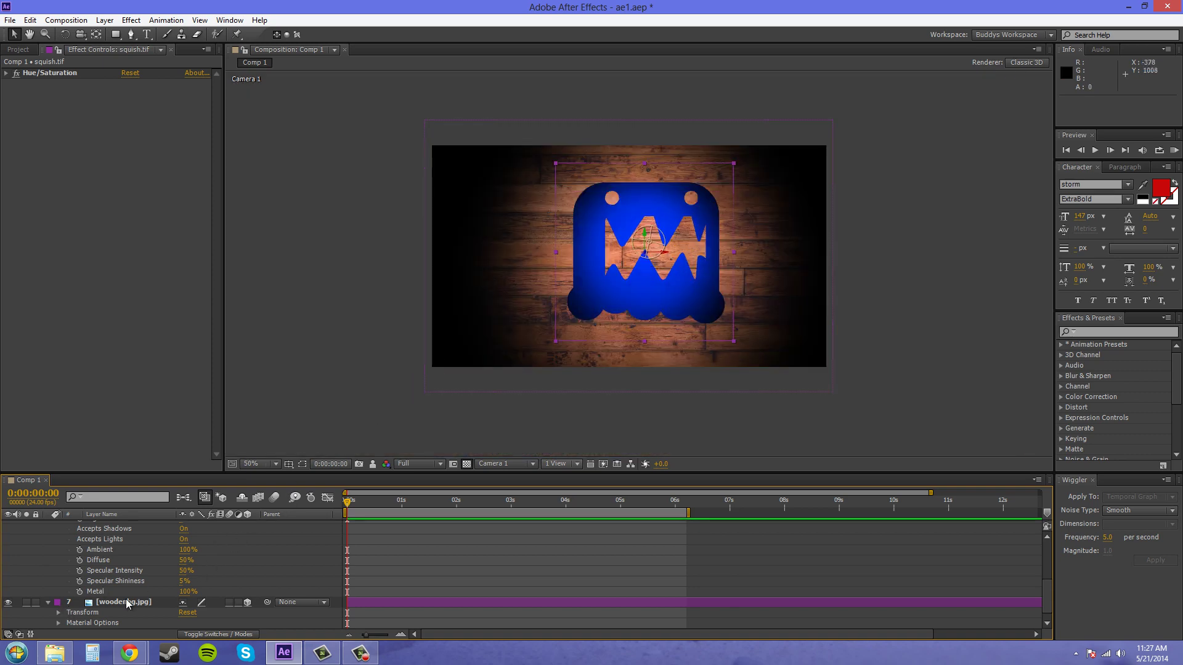
scroll(76, 613, "down", 1)
Step: Inspect the wooden background's Material Options, then collapse its properties
left_click(58, 612)
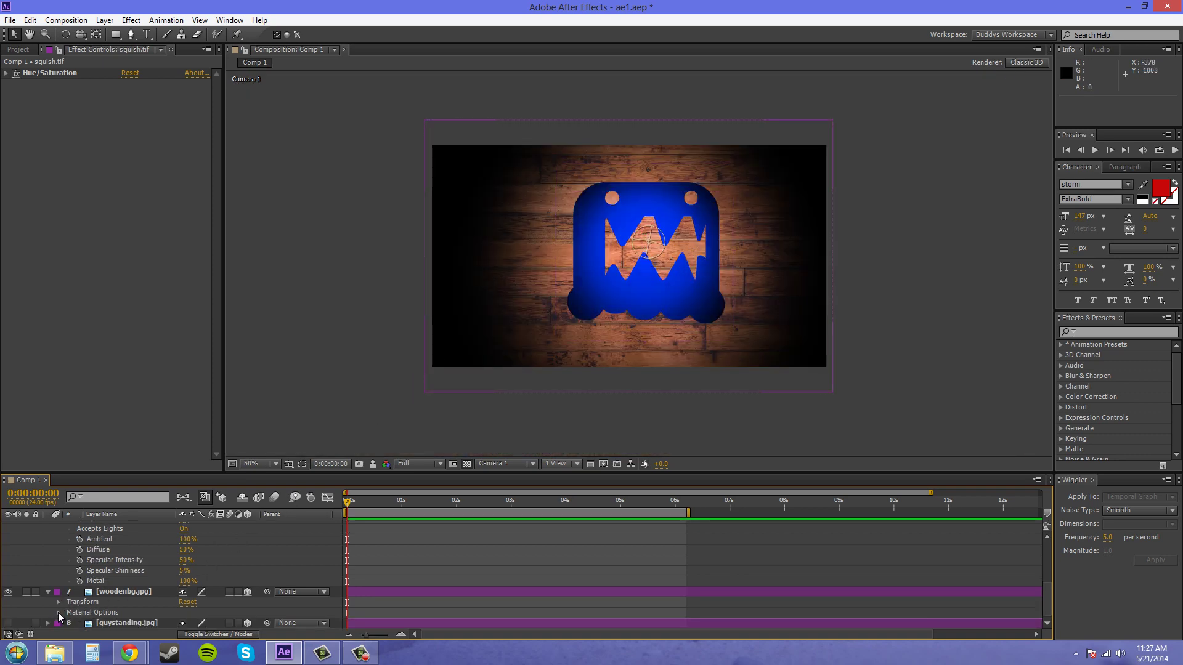
scroll(99, 597, "down", 3)
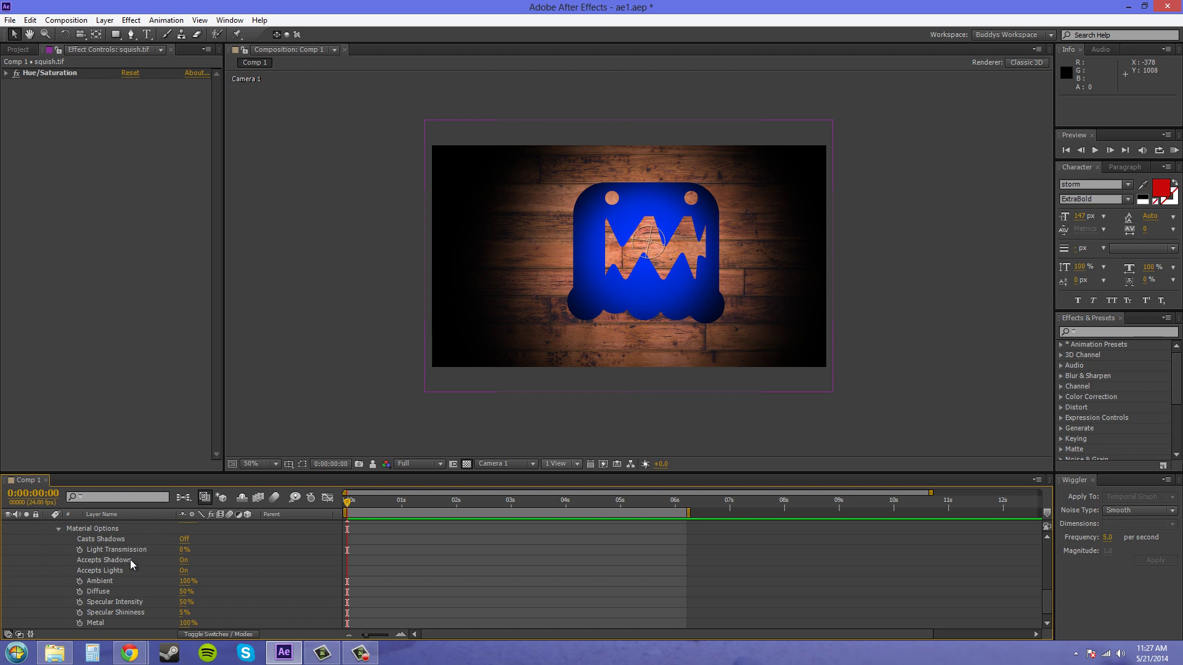
scroll(81, 555, "up", 3)
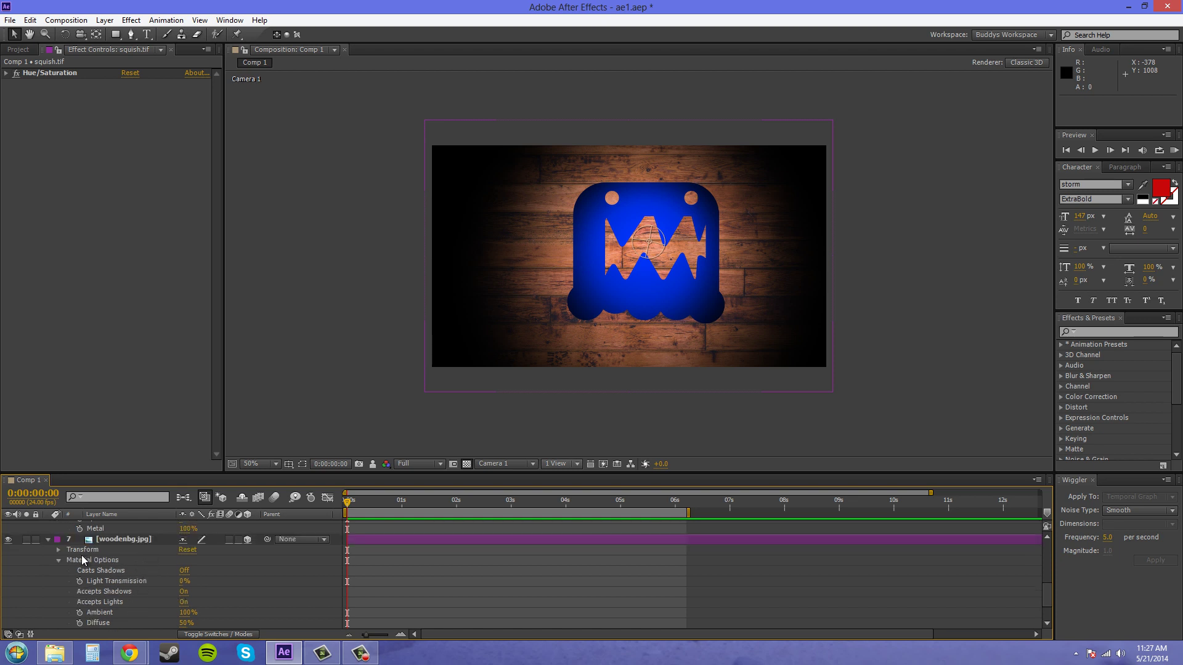
left_click(47, 540)
scroll(60, 570, "up", 3)
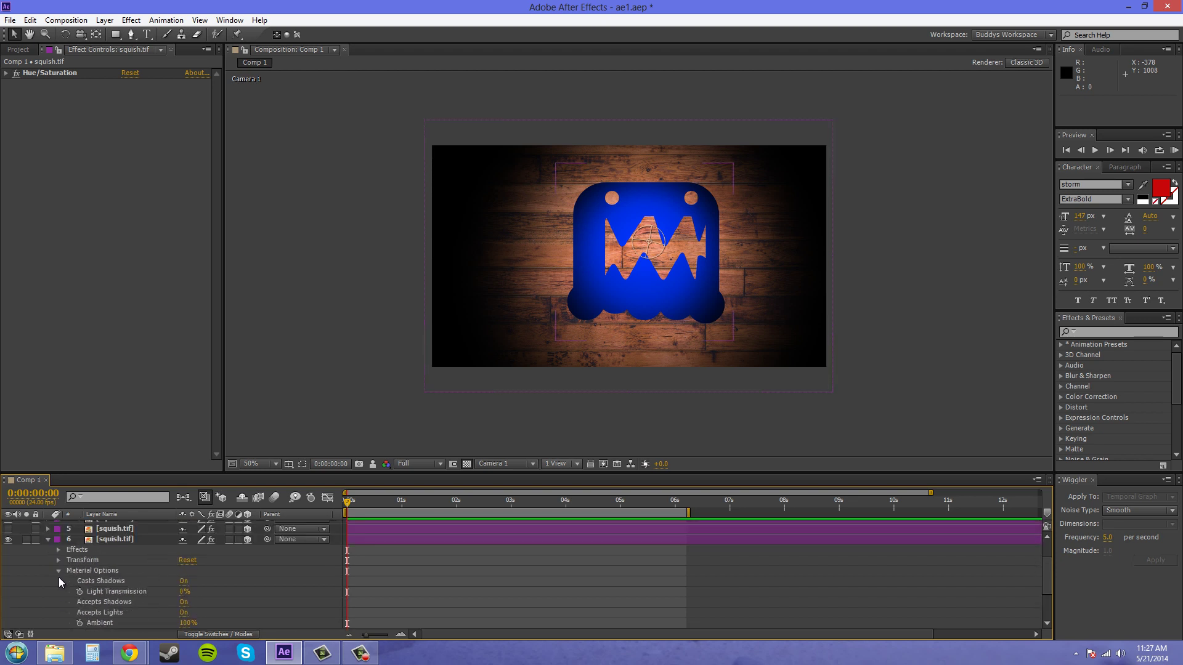
scroll(46, 579, "down", 3)
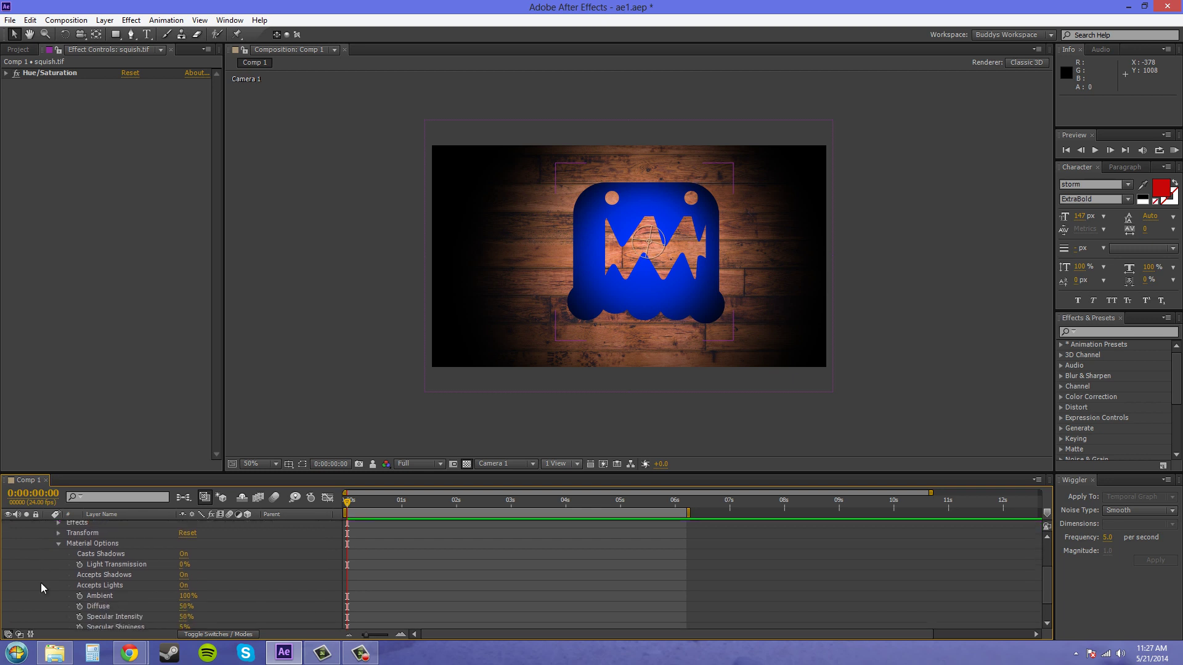
scroll(53, 578, "down", 2)
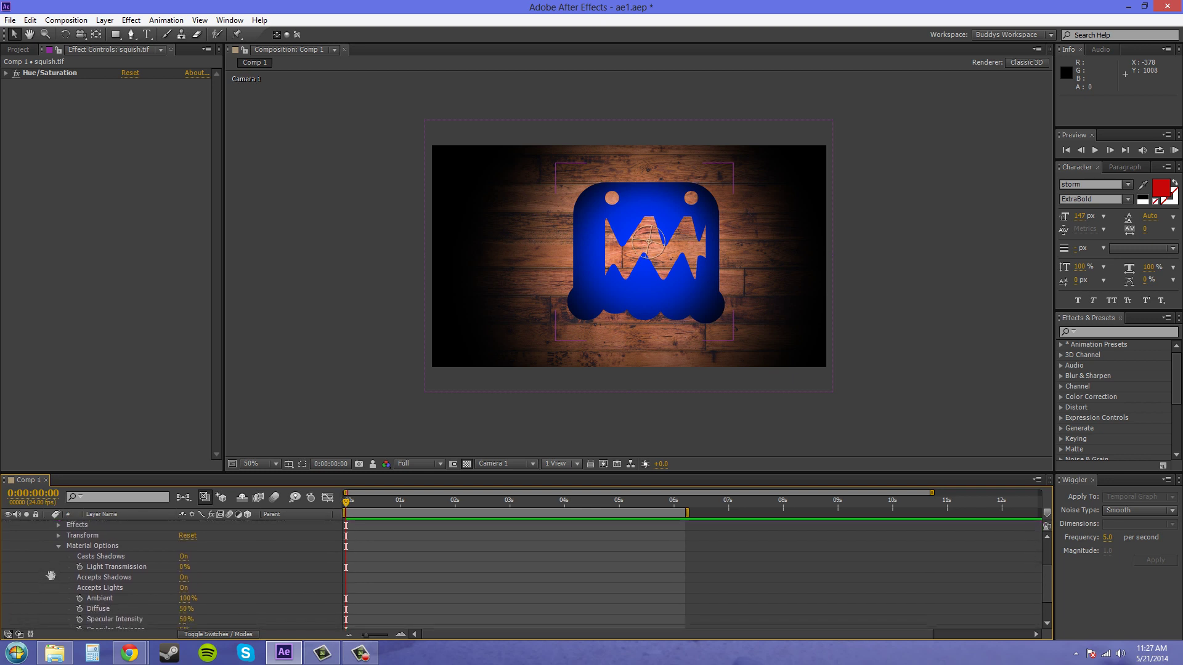
scroll(53, 563, "down", 1)
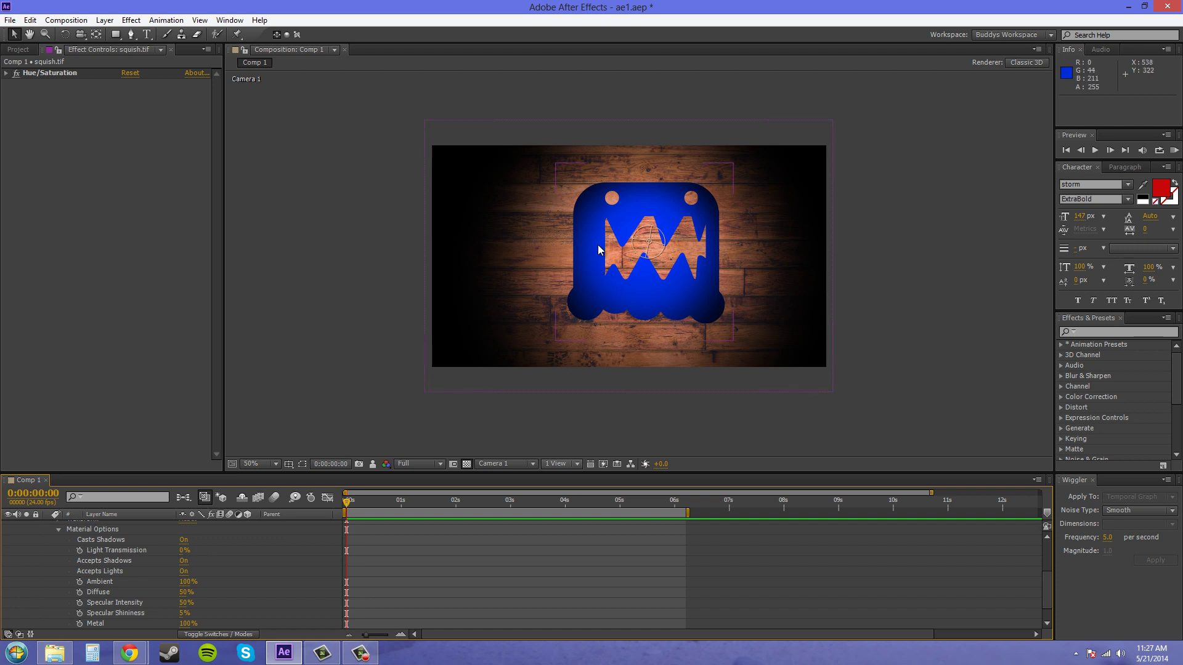
Step: Enable Casts Shadows on the spotlight, with Shadow Darkness 47% and Shadow Diffusion 15 px
left_click_drag(1046, 601, 1050, 542)
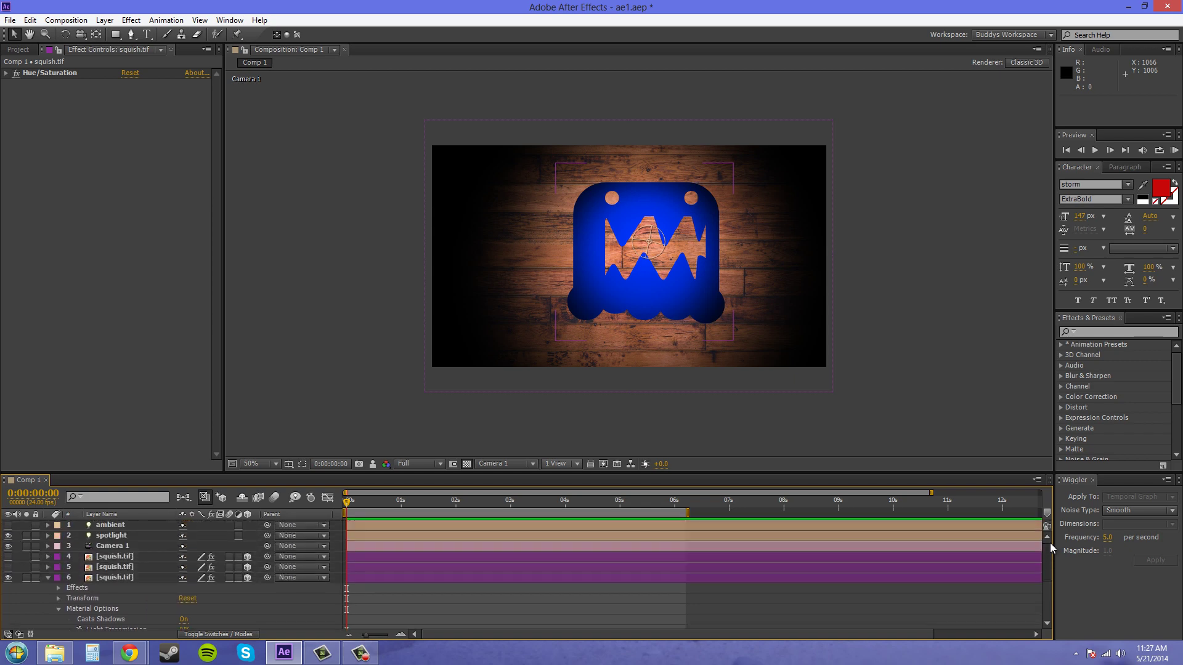
left_click(116, 537)
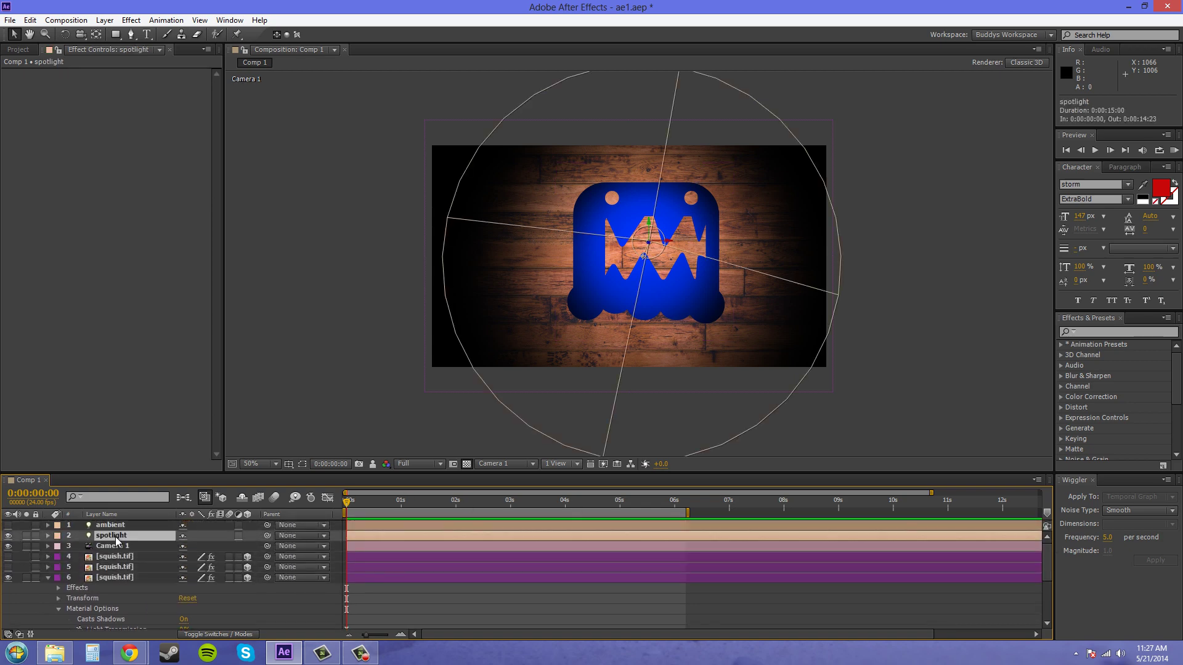
double_click(116, 540)
left_click_drag(581, 184, 236, 151)
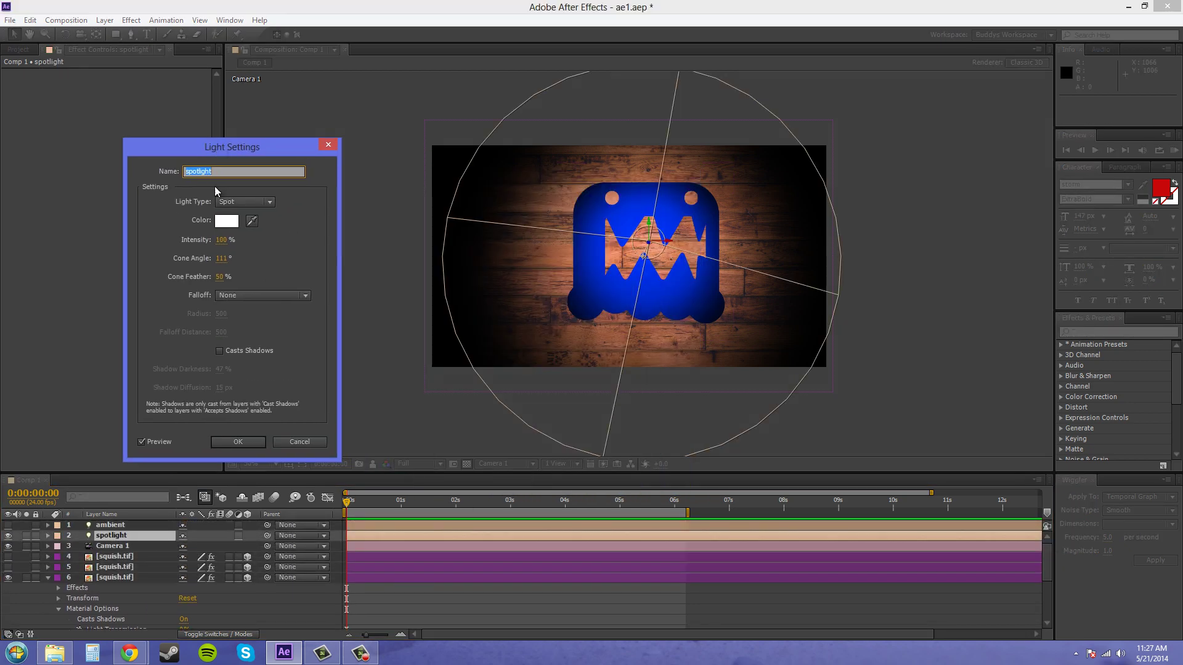
left_click(219, 350)
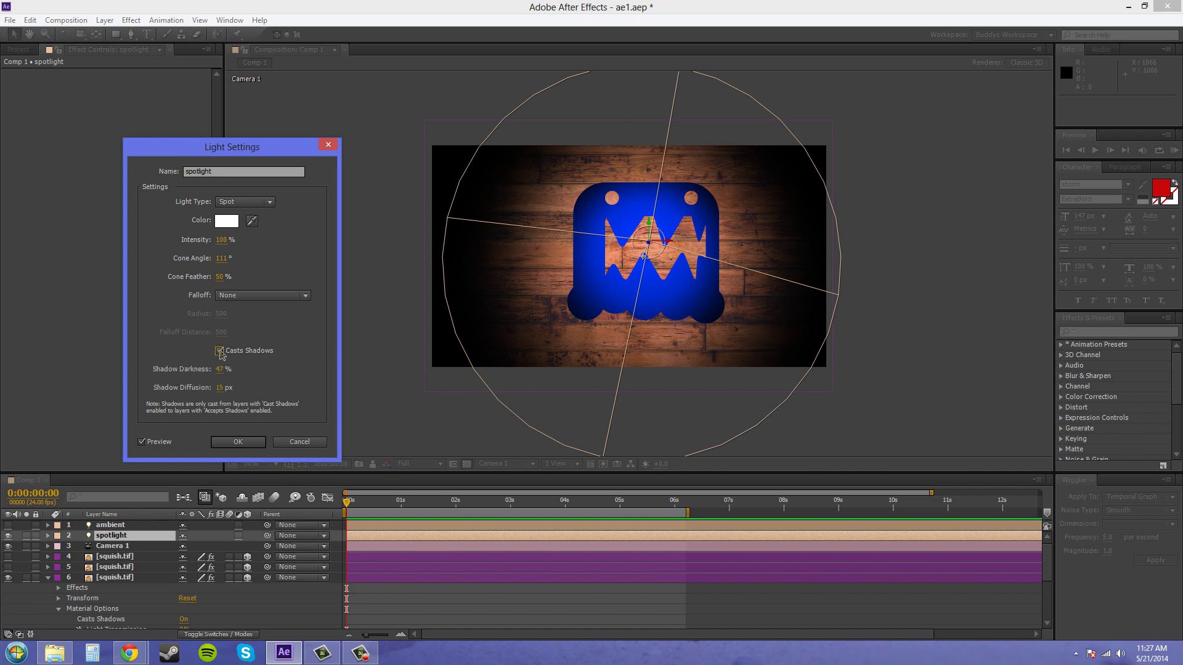
left_click(240, 442)
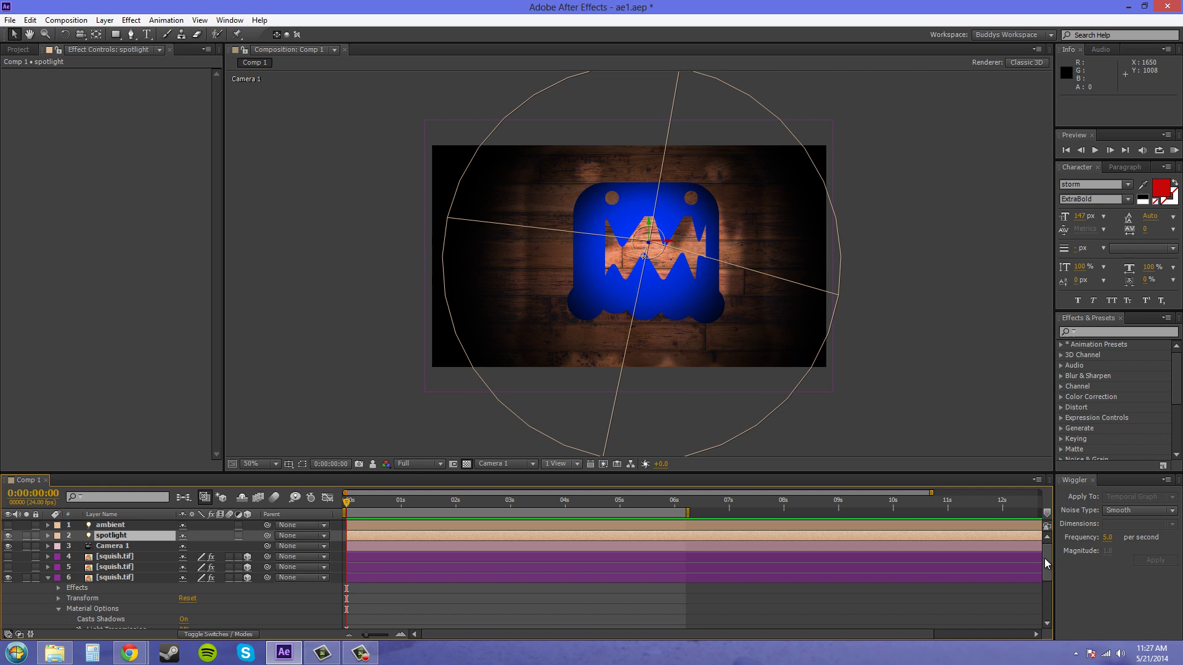
scroll(1044, 560, "down", 3)
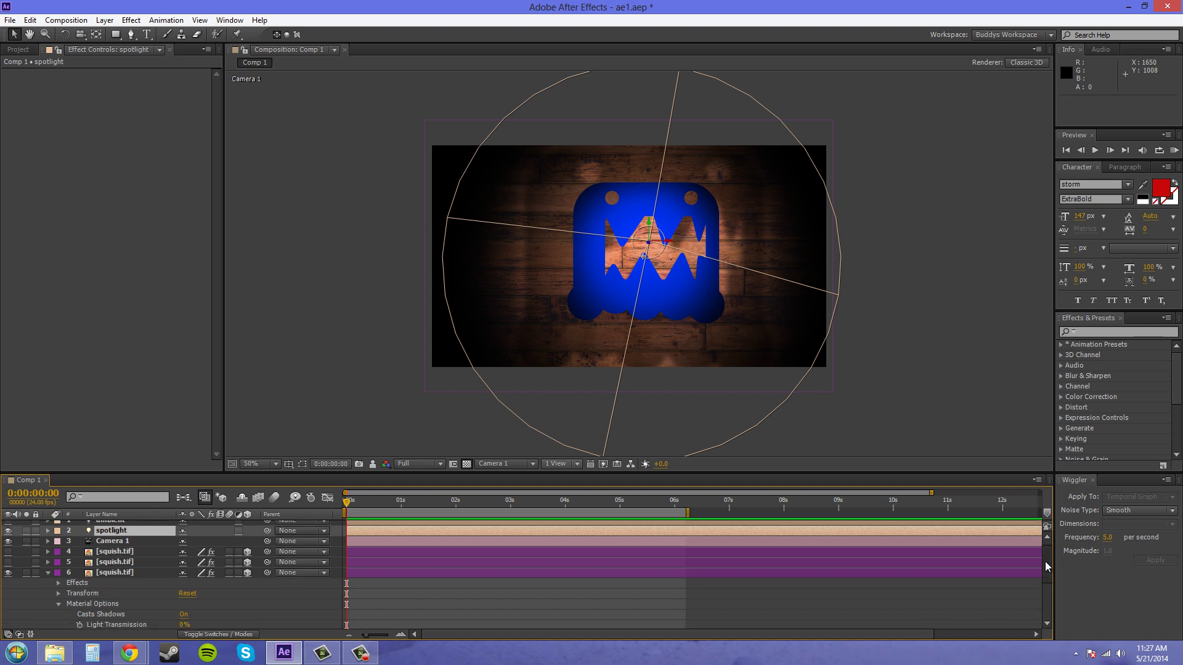
left_click_drag(1044, 571, 1048, 586)
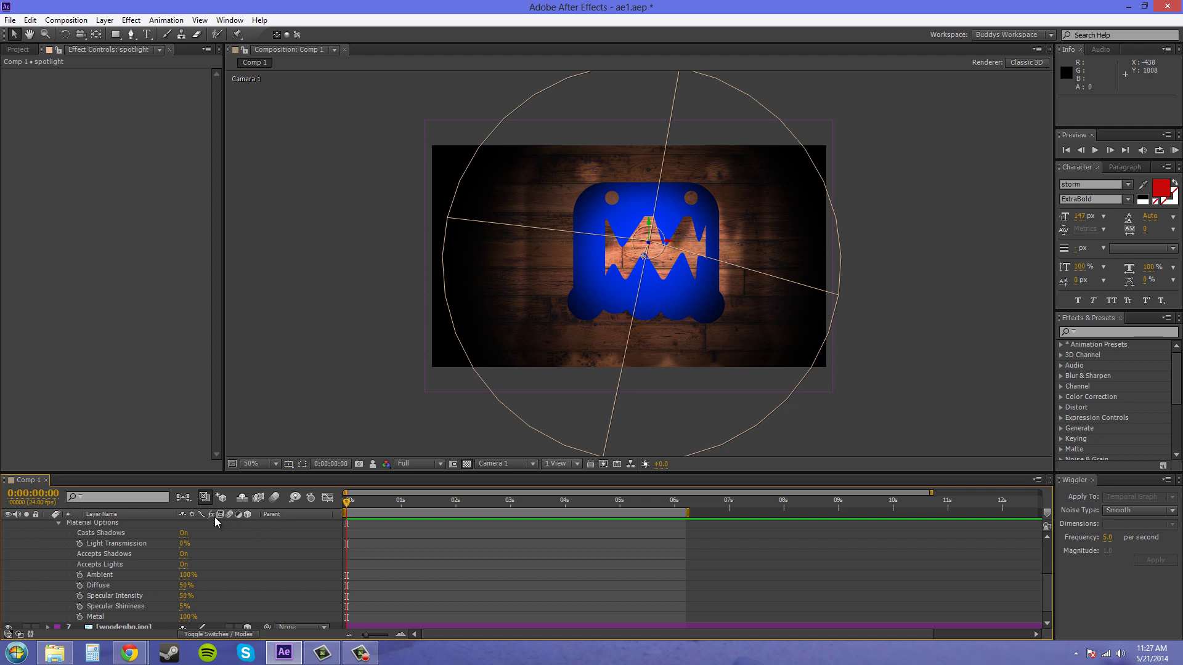
Step: Cycle the monster layer's Casts Shadows through Only, On and Off, ending on Off
left_click(183, 533)
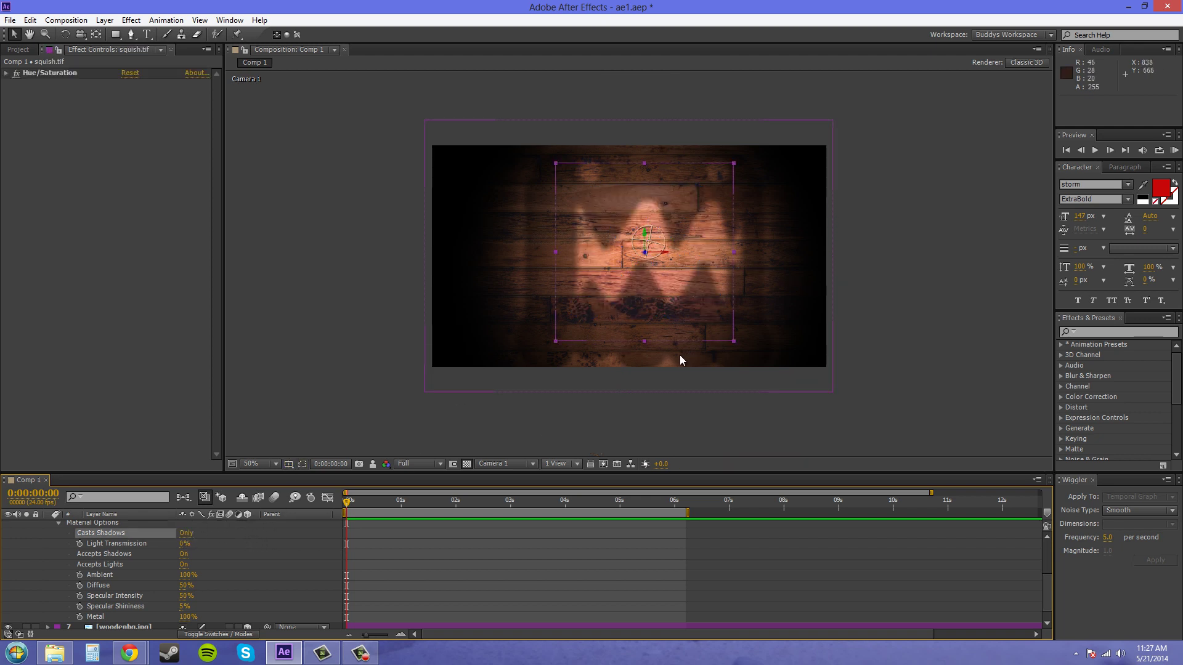
scroll(122, 558, "up", 2)
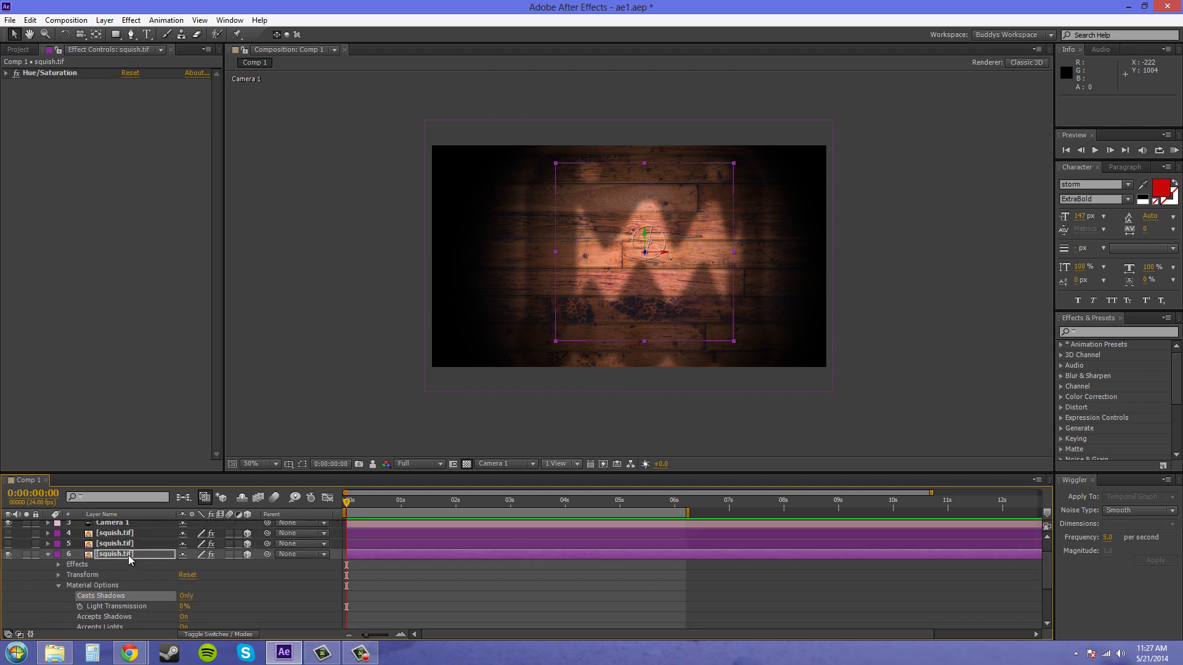
scroll(127, 567, "down", 1)
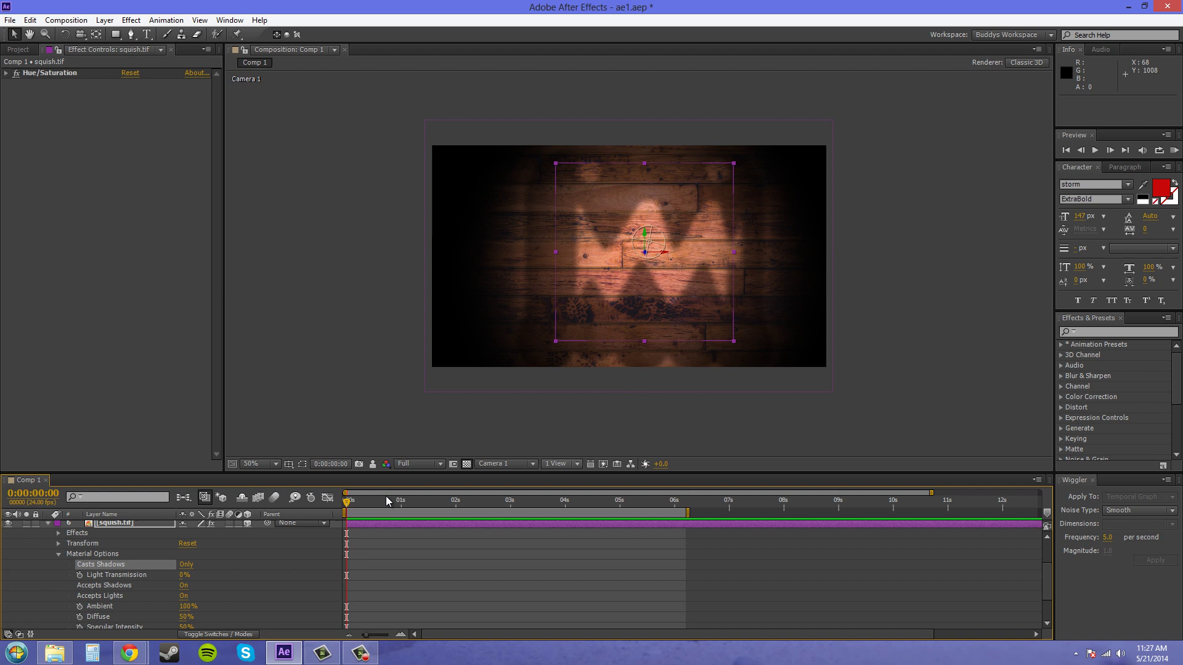
left_click(186, 565)
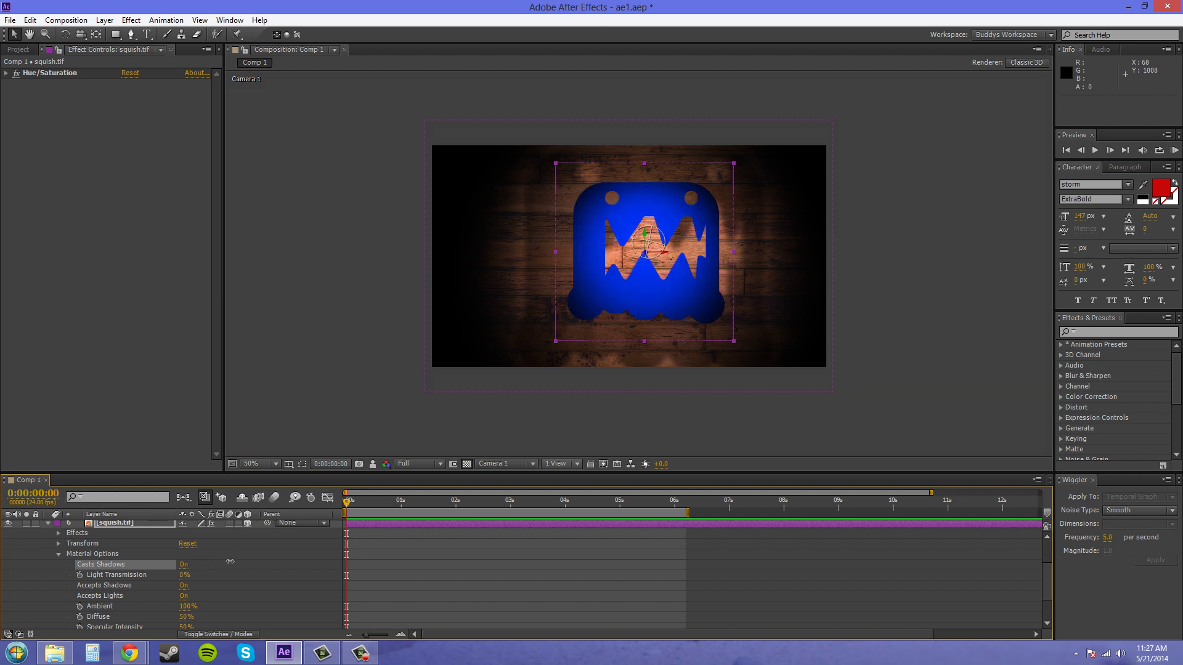
left_click_drag(233, 563, 259, 567)
left_click(183, 564)
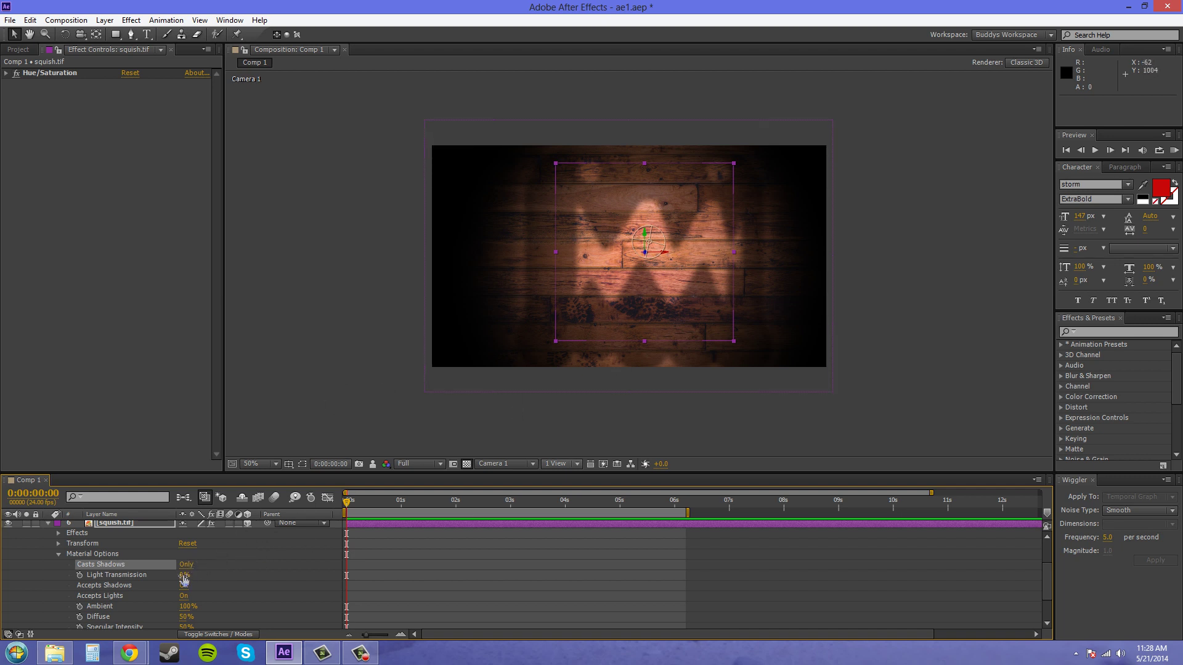
left_click(185, 565)
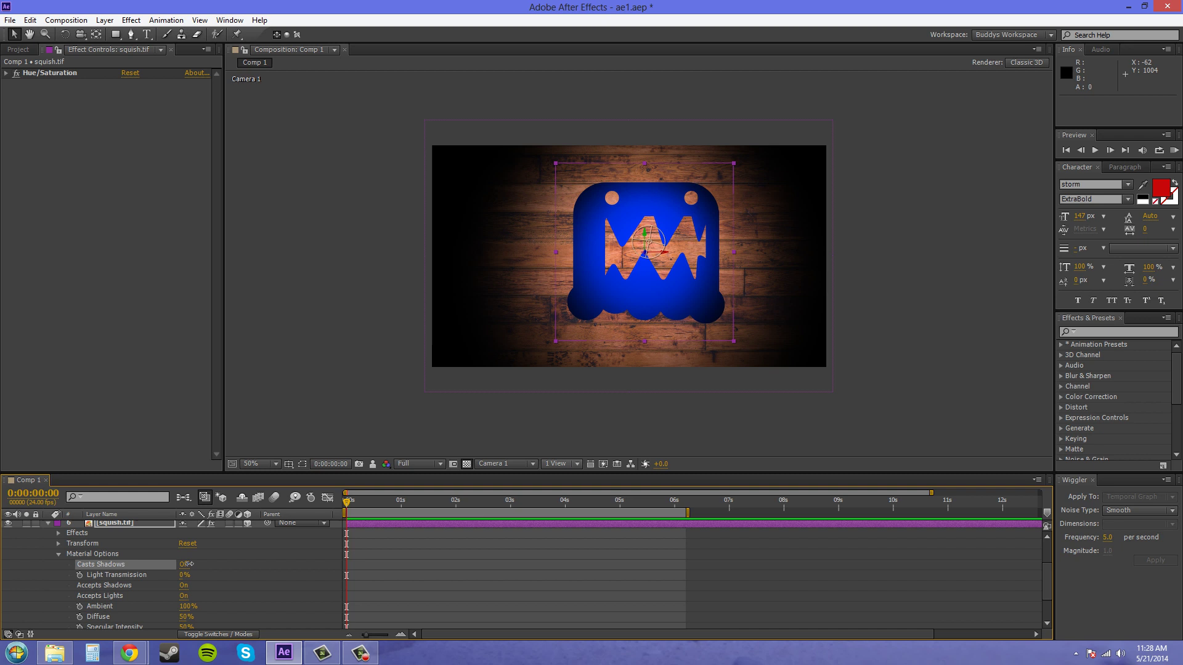
left_click(184, 564)
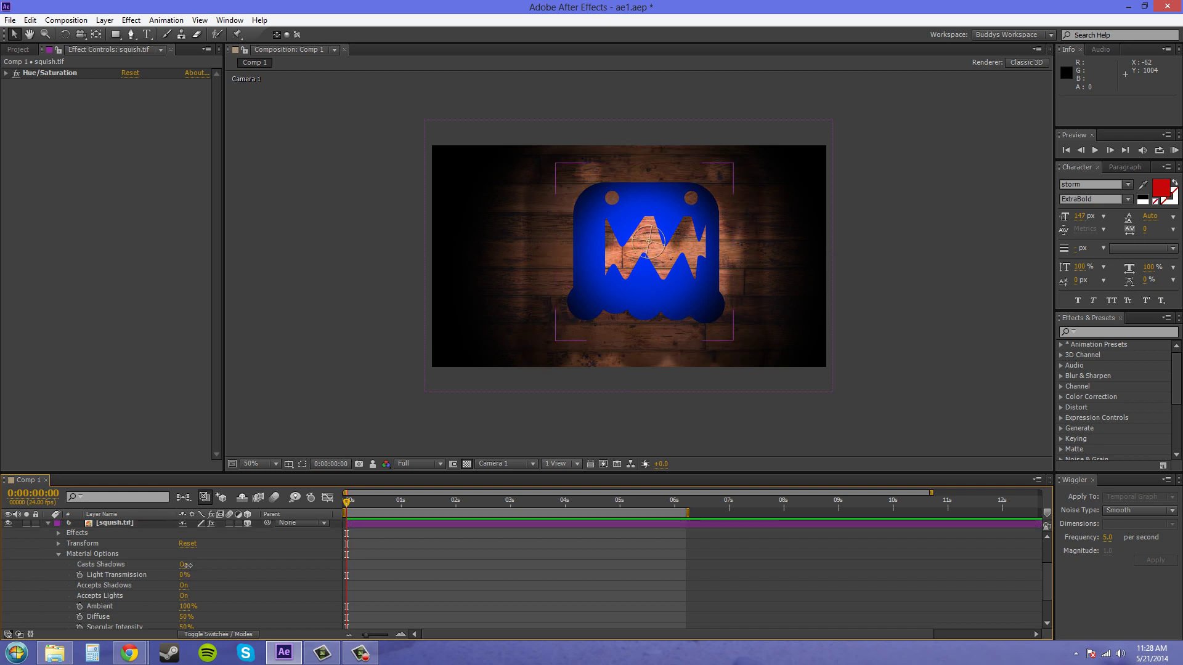
left_click(185, 565)
left_click(184, 564)
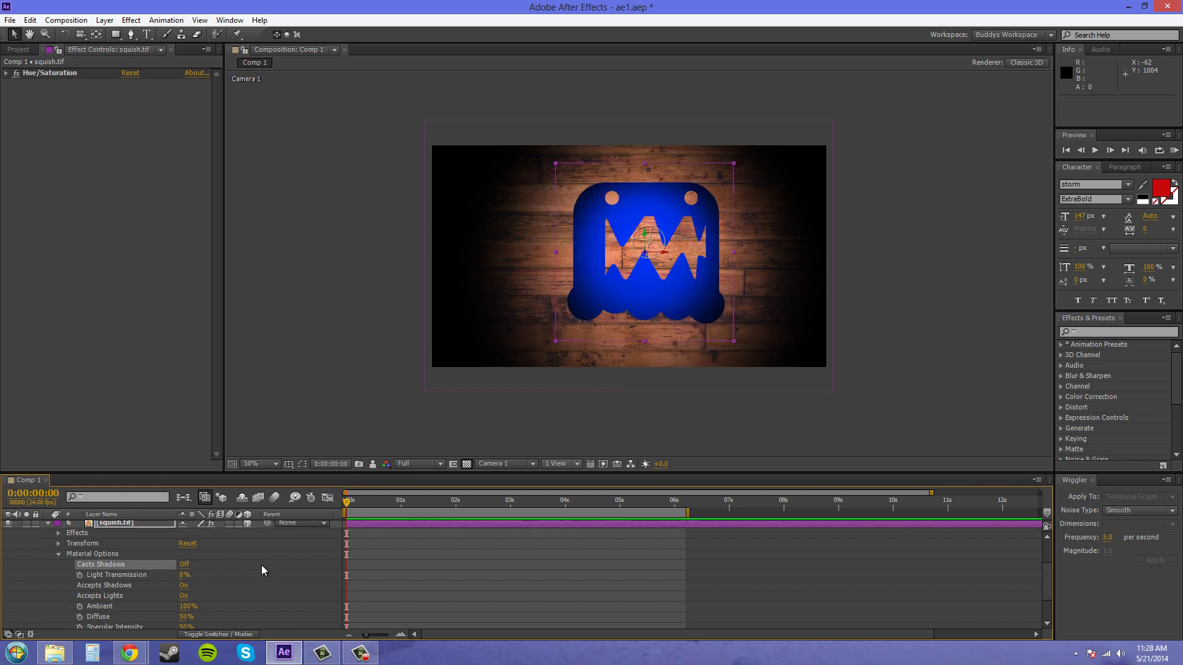
scroll(246, 578, "down", 1)
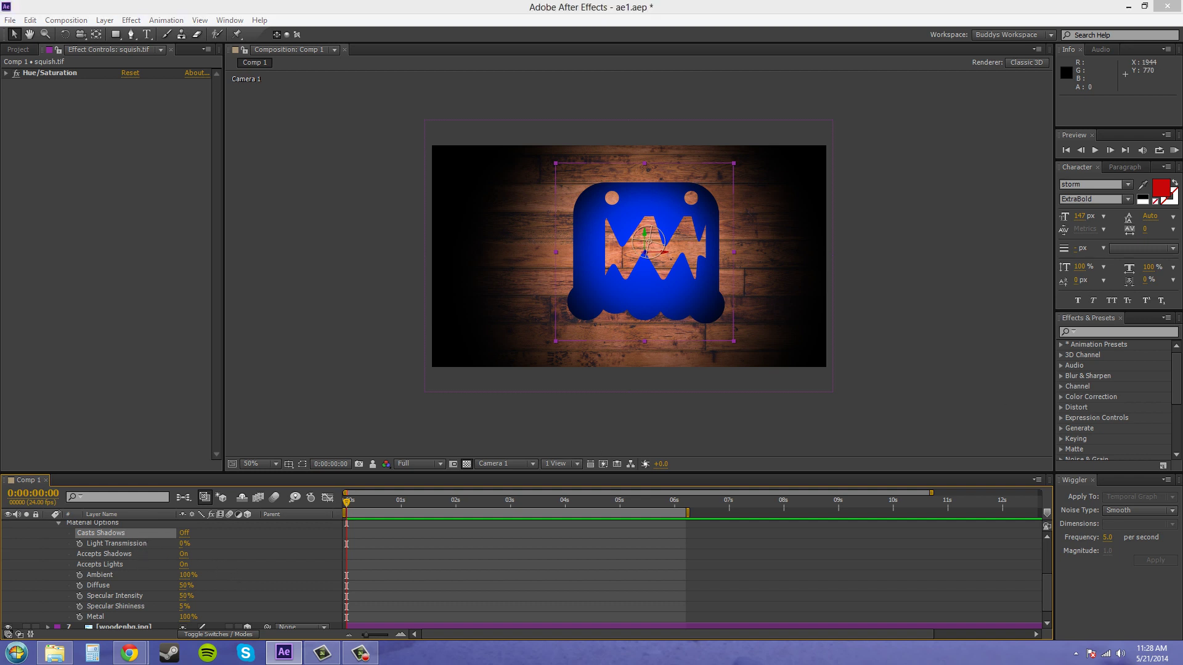
Step: Undo the last change and raise the monster's Light Transmission value
key("ctrl+z")
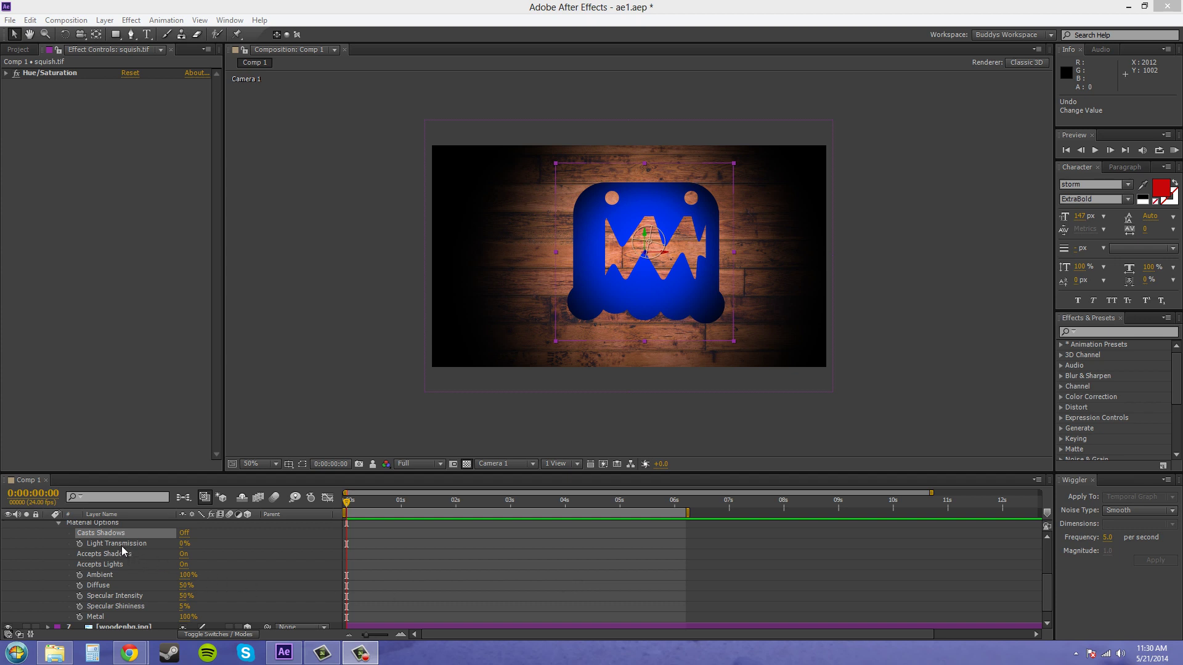
left_click(150, 543)
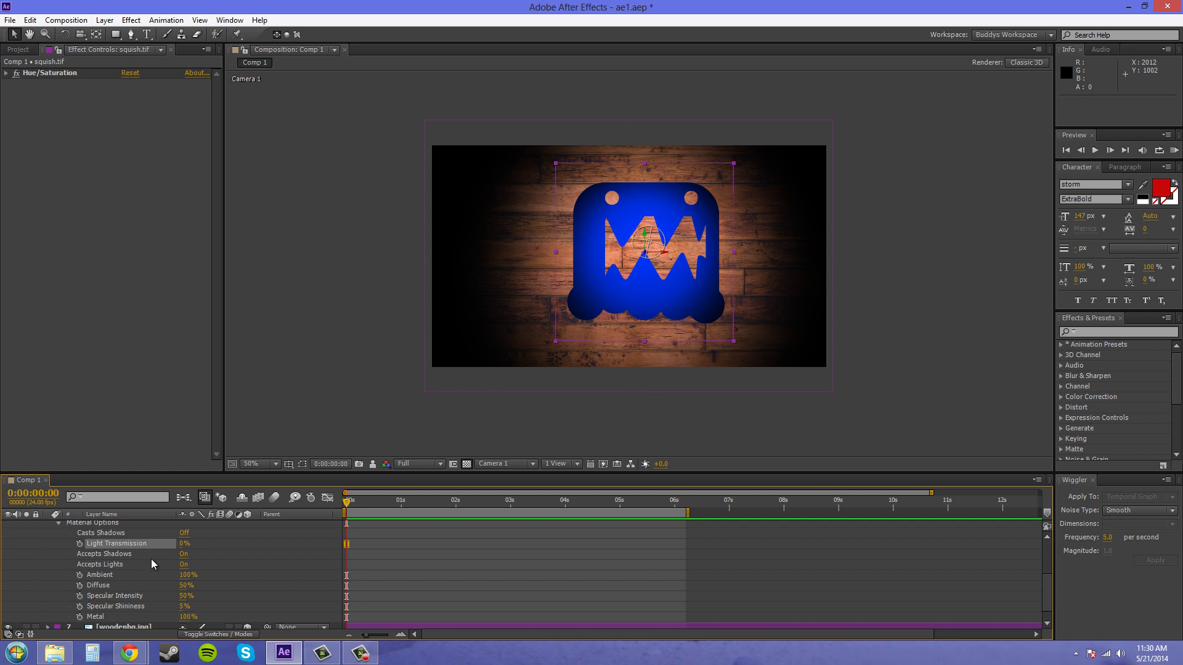
left_click_drag(180, 543, 175, 546)
Step: Switch the viewer to Custom View 1, save, and pick the Unified Camera tool
left_click(505, 464)
left_click(515, 602)
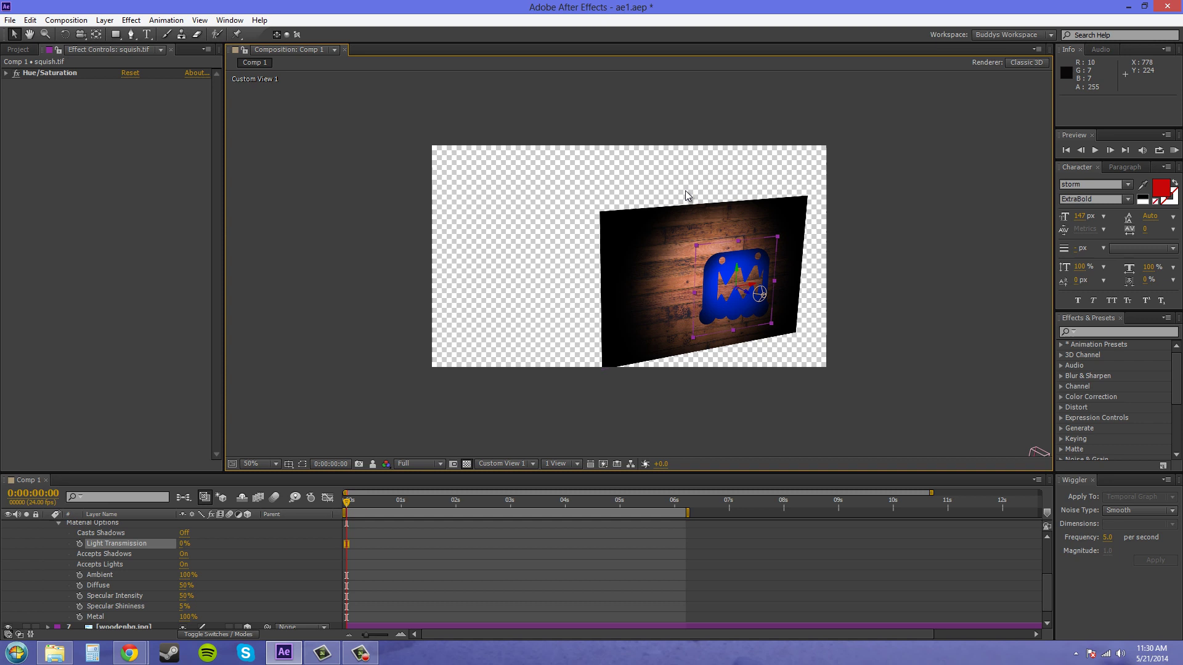
key("ctrl+s")
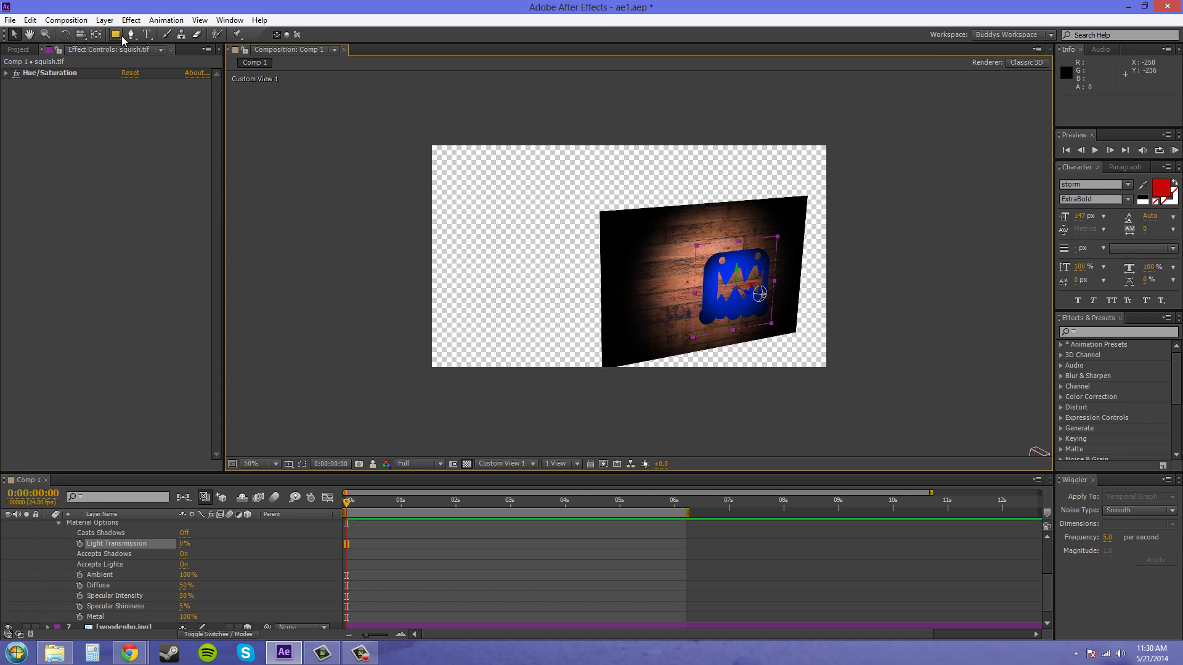
left_click(80, 34)
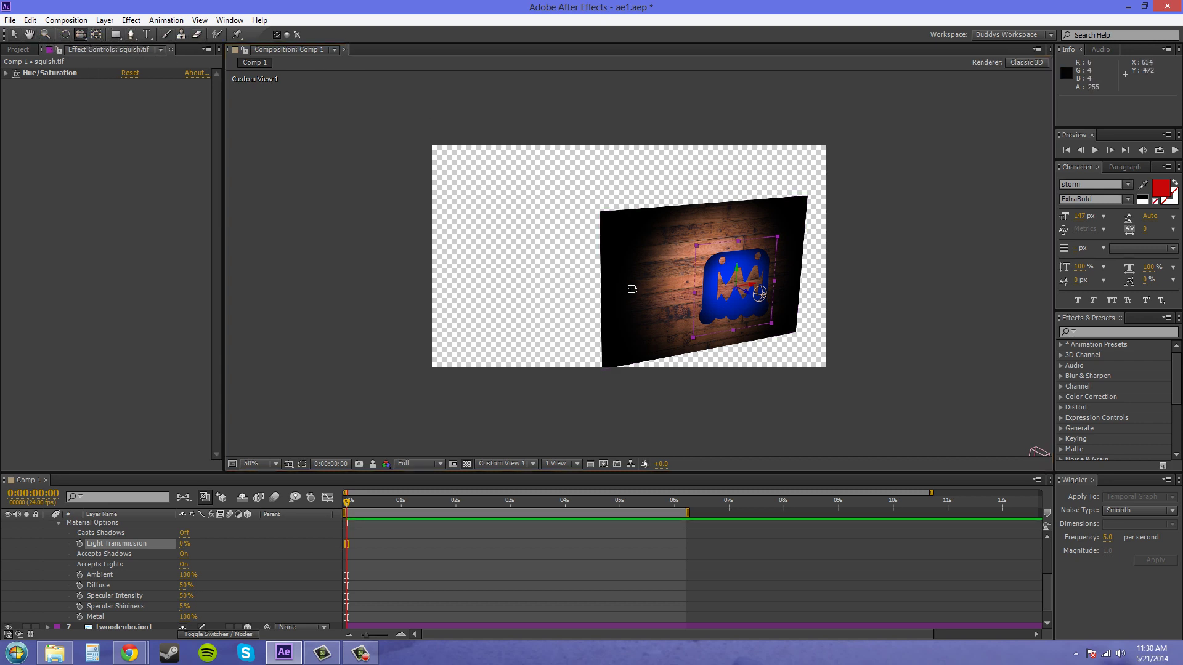
Step: Orbit to an edge-on view at 200%, then try Light Transmission at 100% before returning to 0%
left_click_drag(633, 289, 900, 256)
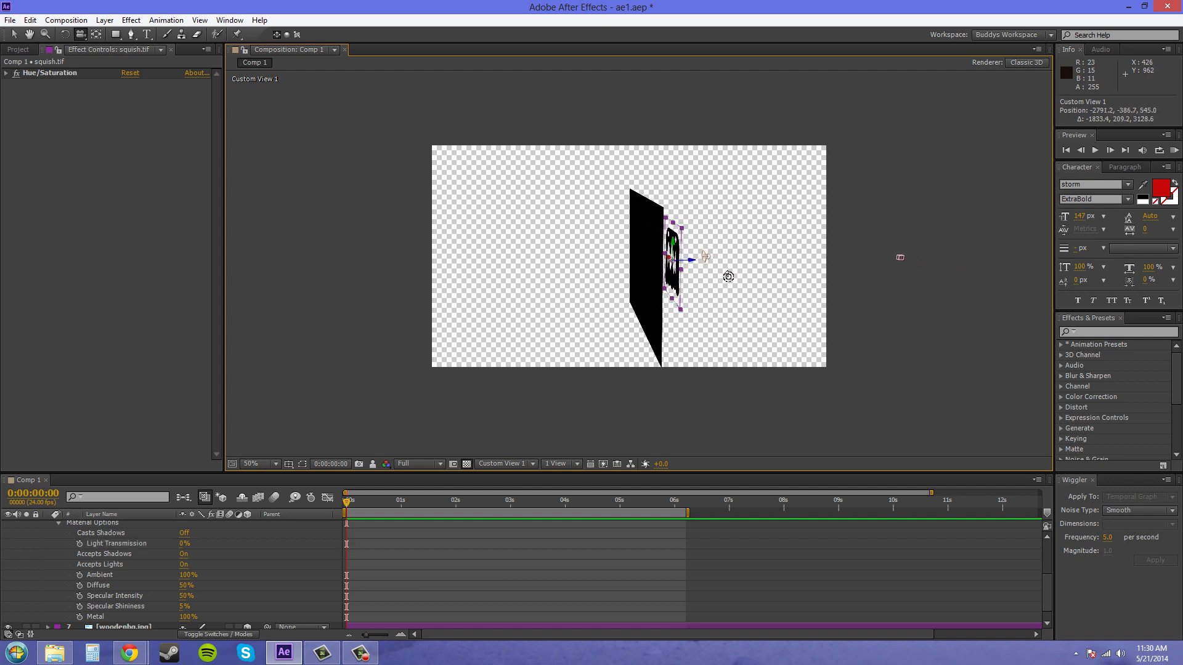
key("period")
key("period")
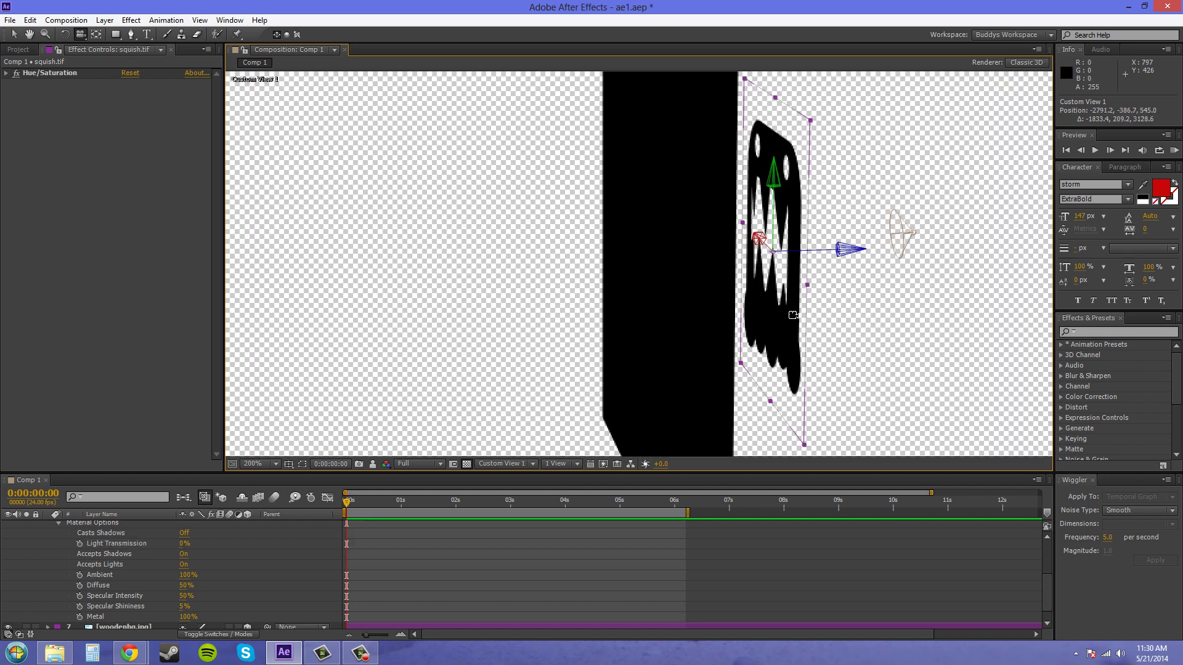
left_click(15, 34)
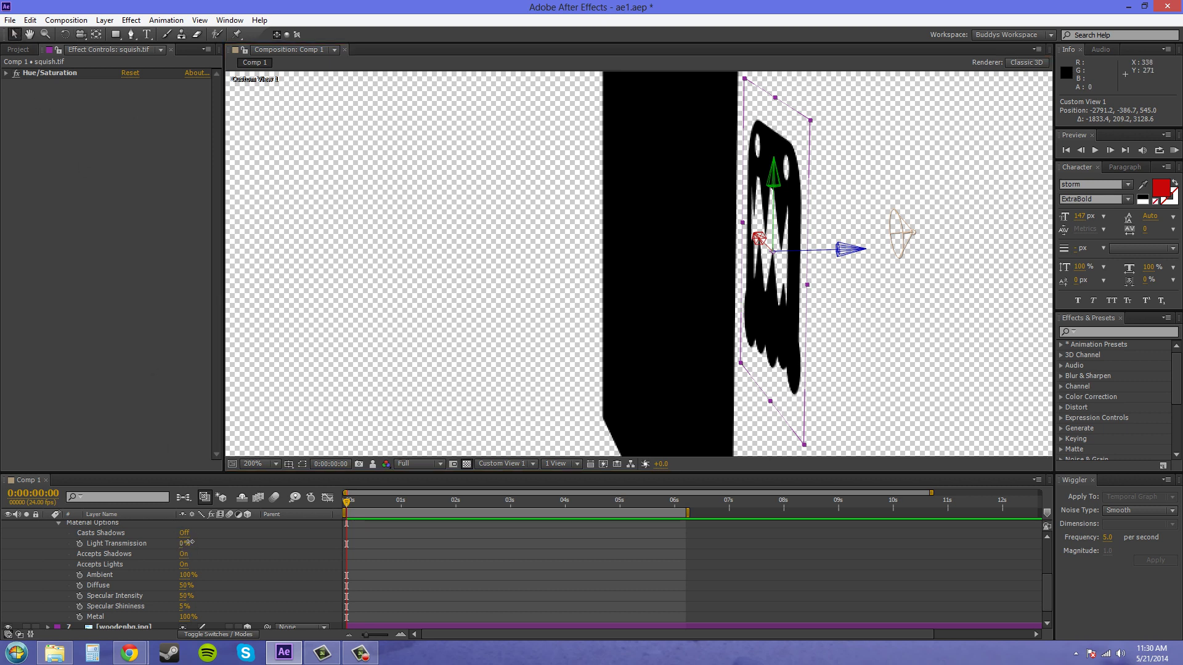
left_click_drag(188, 542, 347, 544)
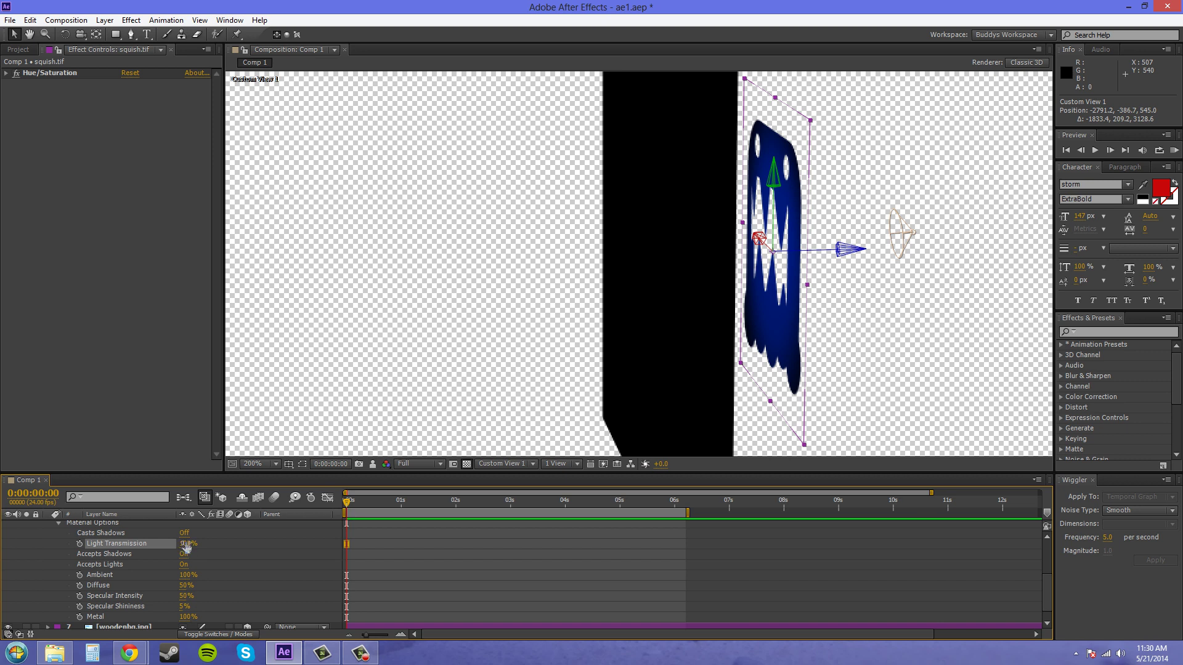
left_click_drag(184, 543, 100, 545)
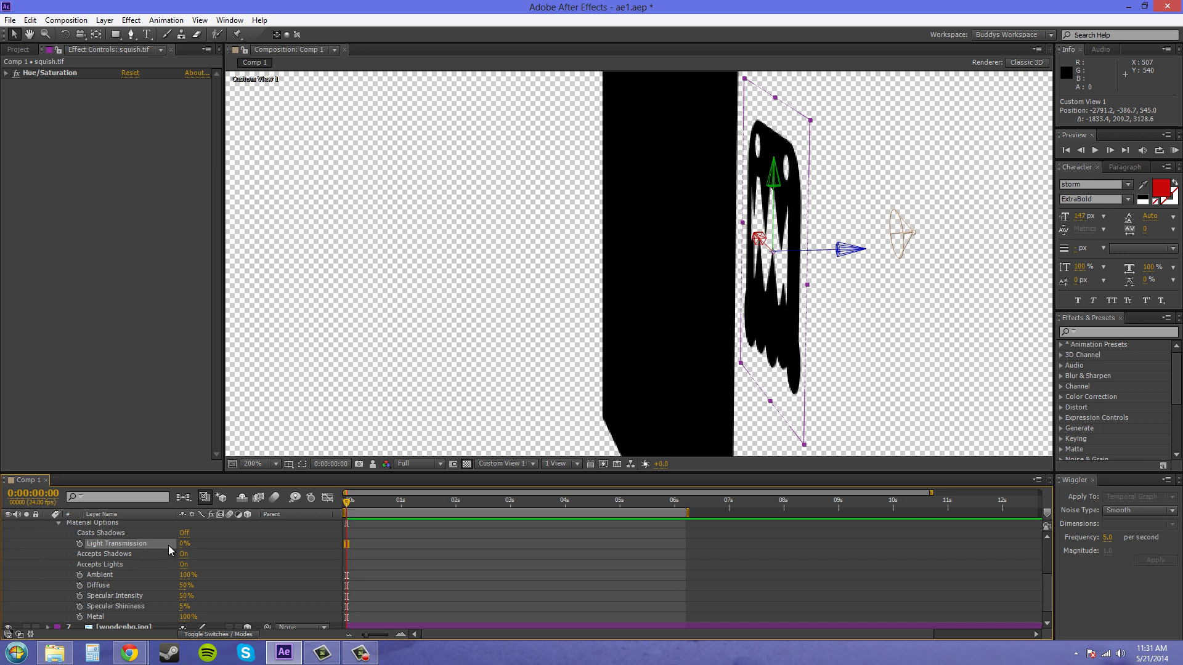
Step: Return the viewer to the Camera 1 view, zoomed out and re-centred
left_click(524, 467)
left_click(524, 496)
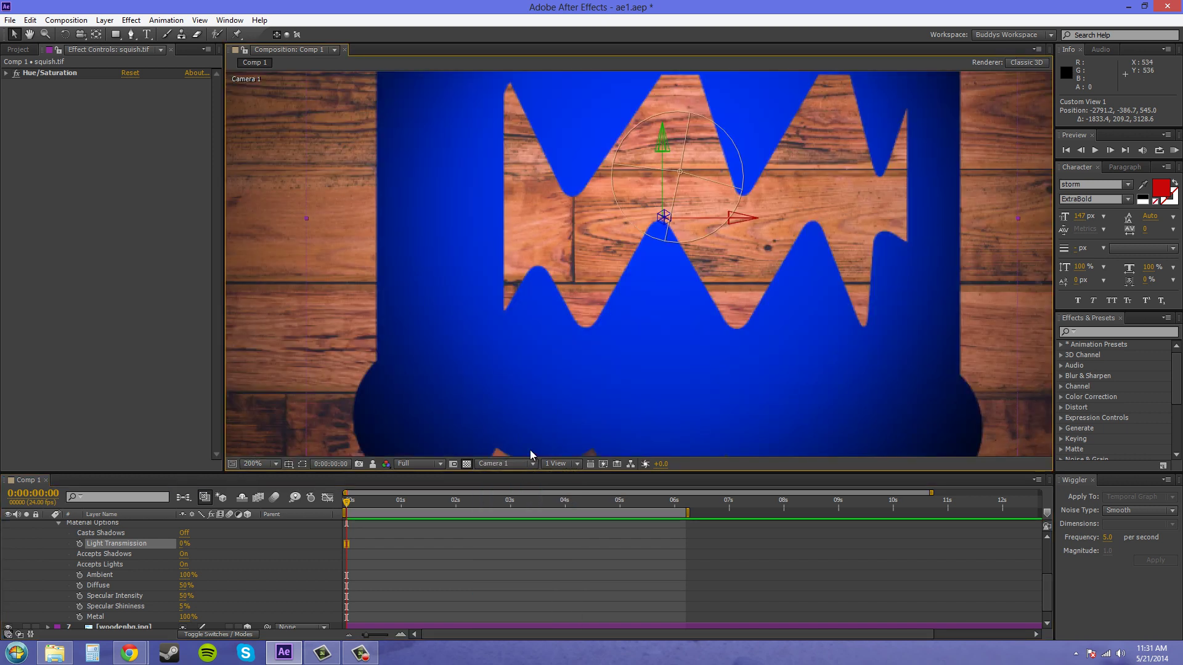
key("comma")
left_click_drag(752, 276, 755, 330)
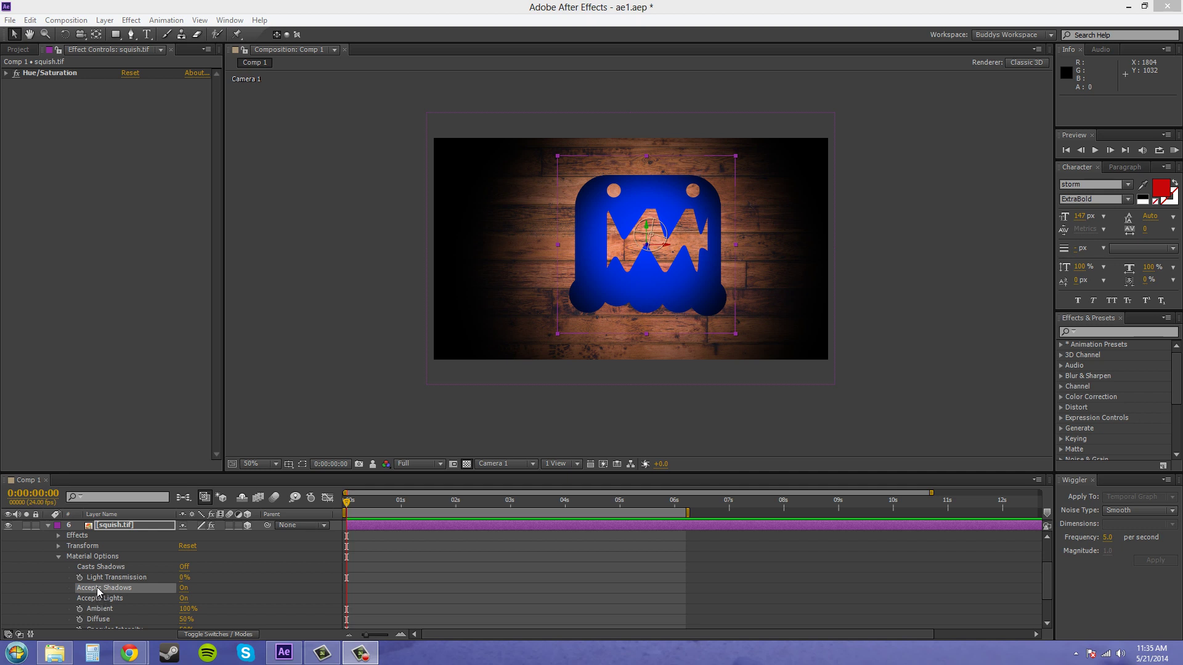
Step: Try the monster's Accepts Shadows at Only, then set it back to On
left_click(184, 590)
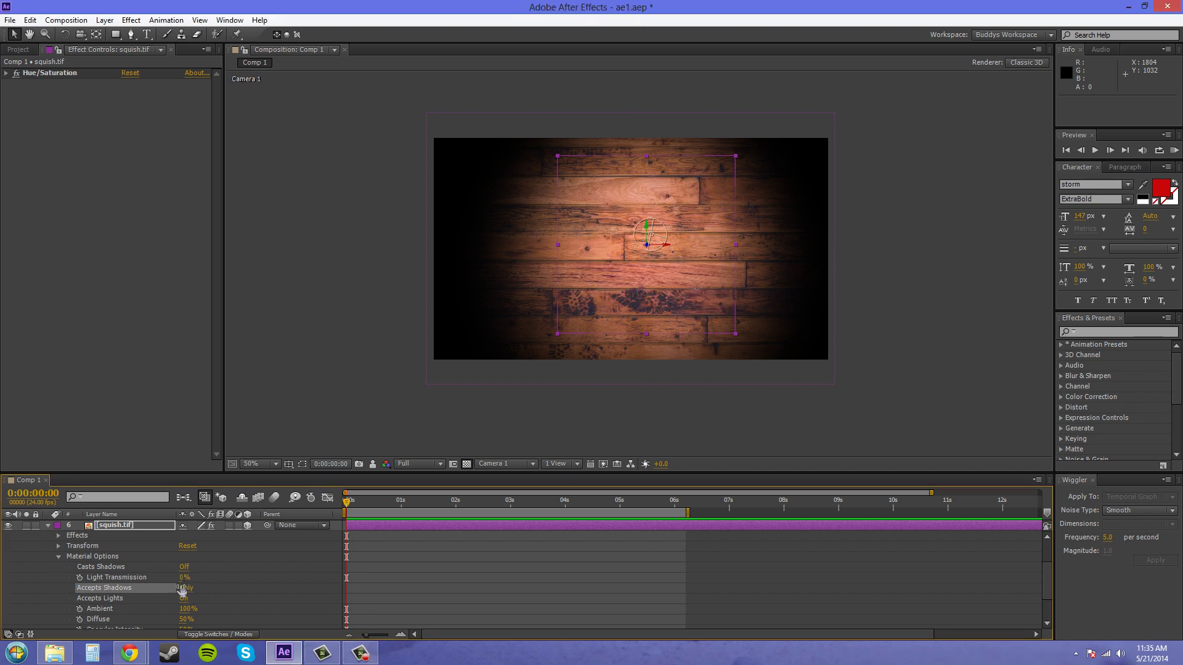
left_click(183, 589)
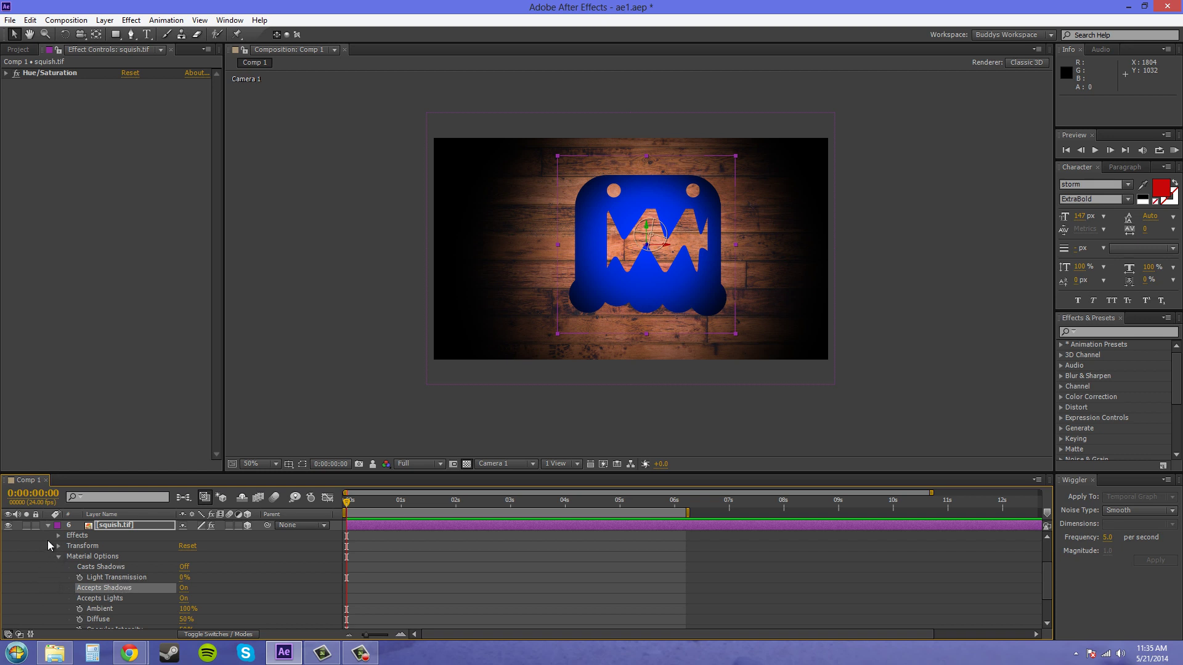
scroll(47, 541, "up", 1)
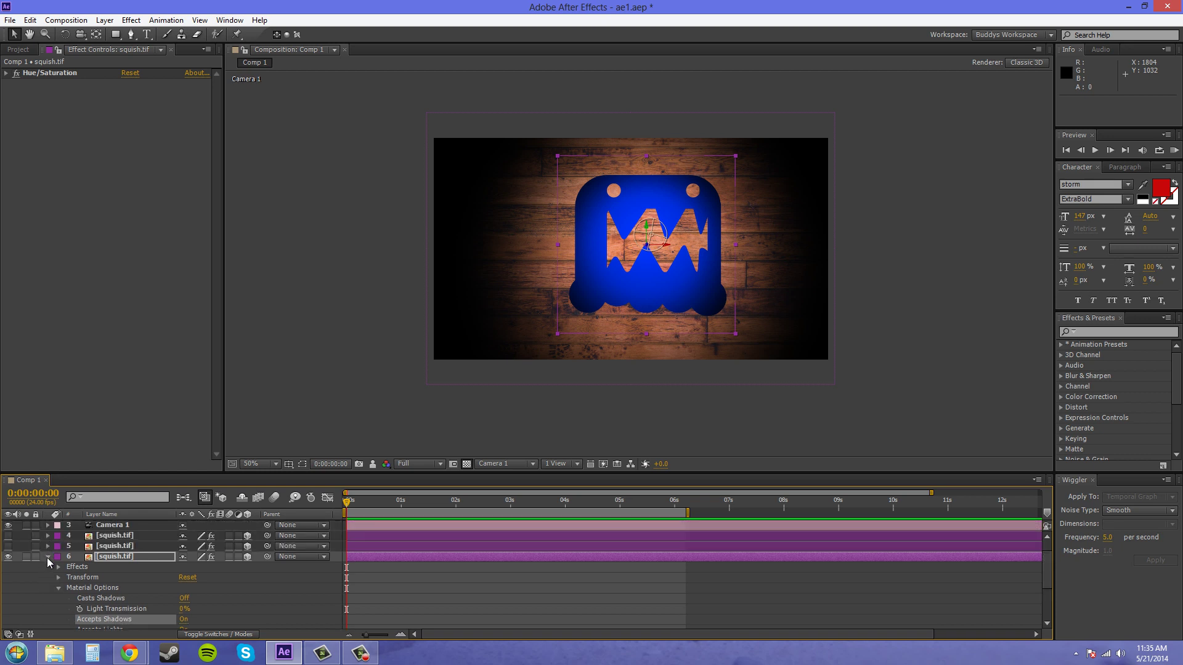
Step: Duplicate the monster layer and rename the copy 'shadowcaster'
left_click(47, 557)
left_click(121, 579)
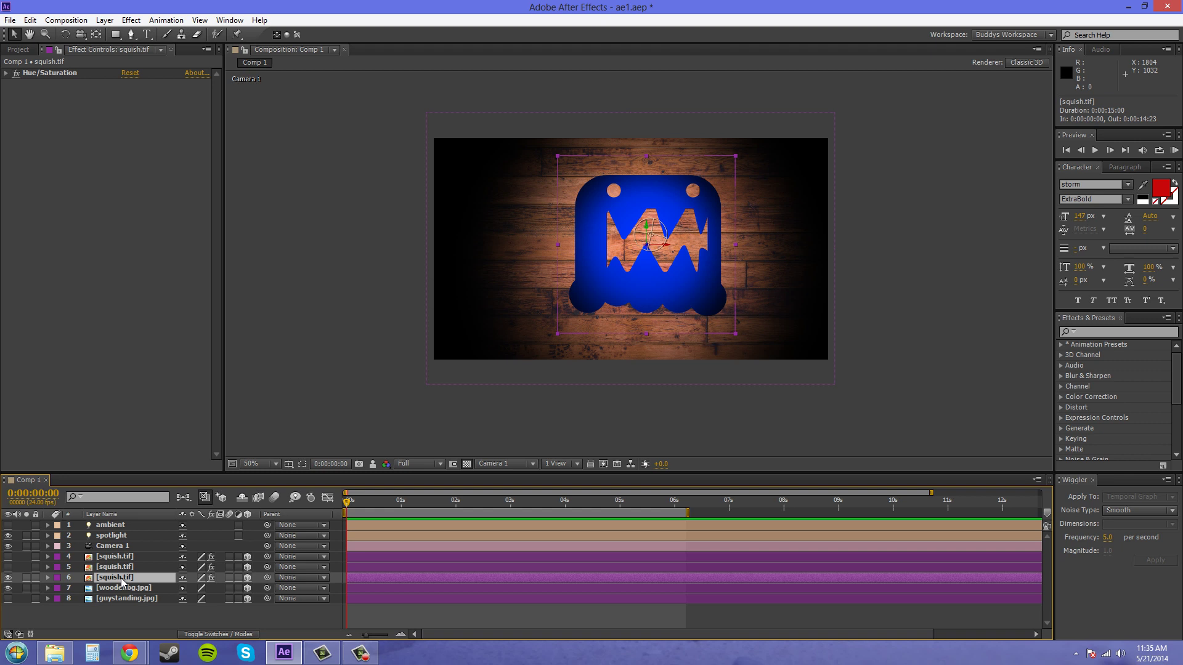
key("ctrl+d")
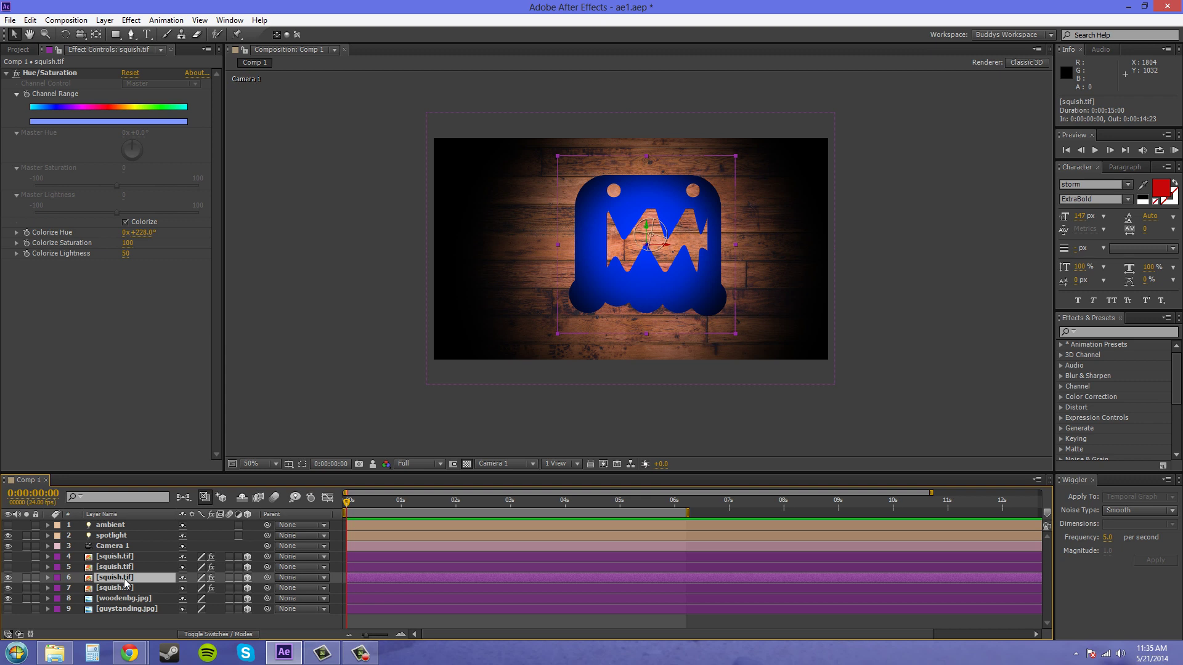
key("Return")
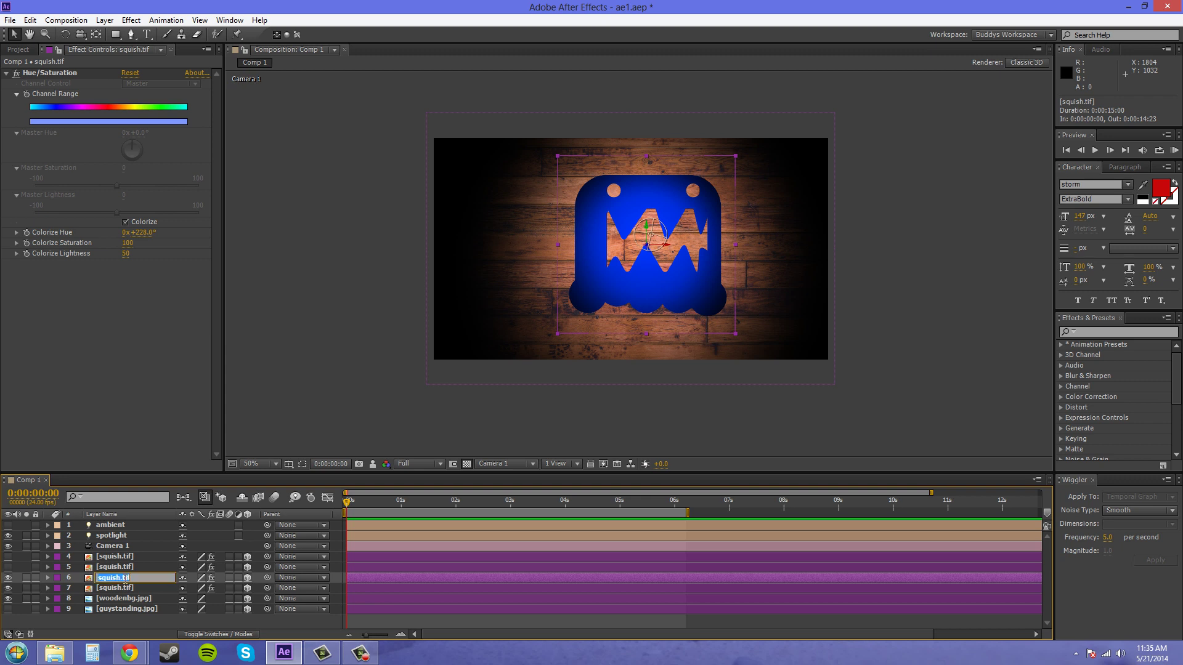
type("shadowcaster")
key("Return")
Step: Set Casts Shadows to On in the shadowcaster layer's Material Options
left_click(132, 590)
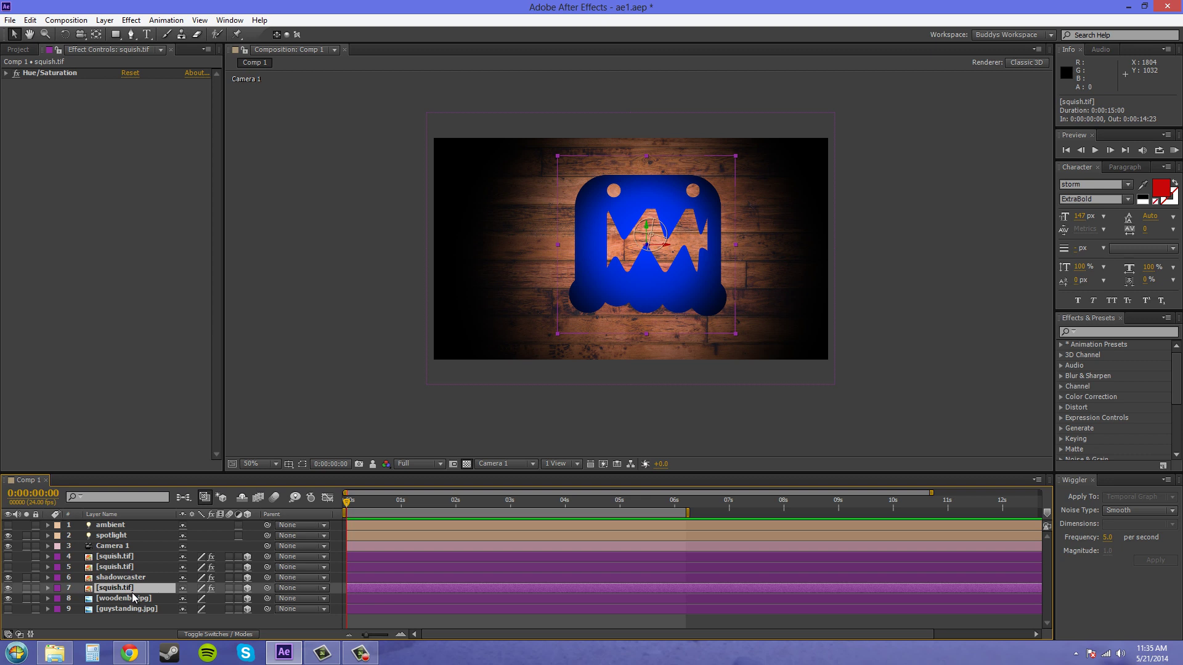
left_click(48, 578)
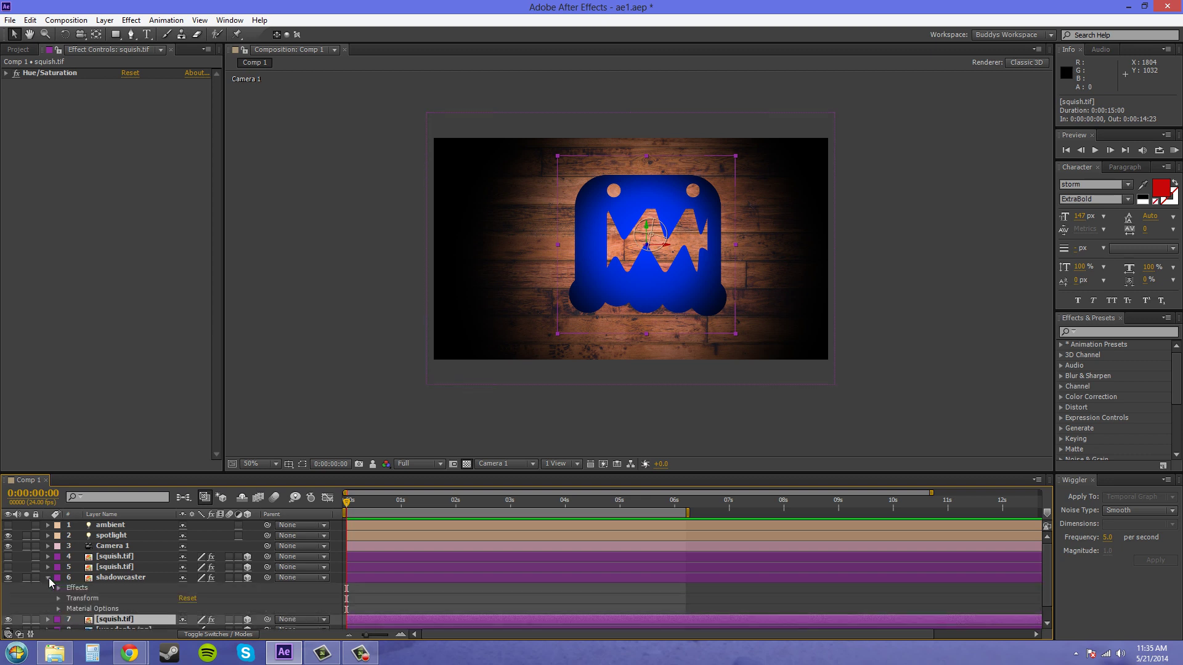
left_click(58, 608)
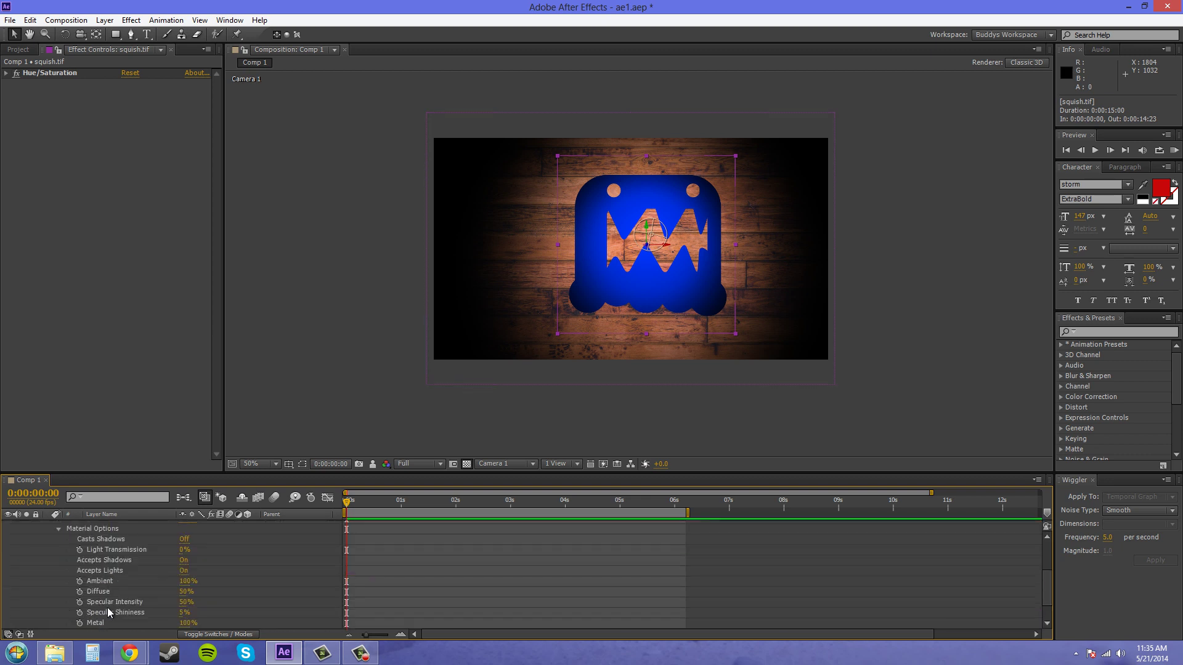
left_click(186, 539)
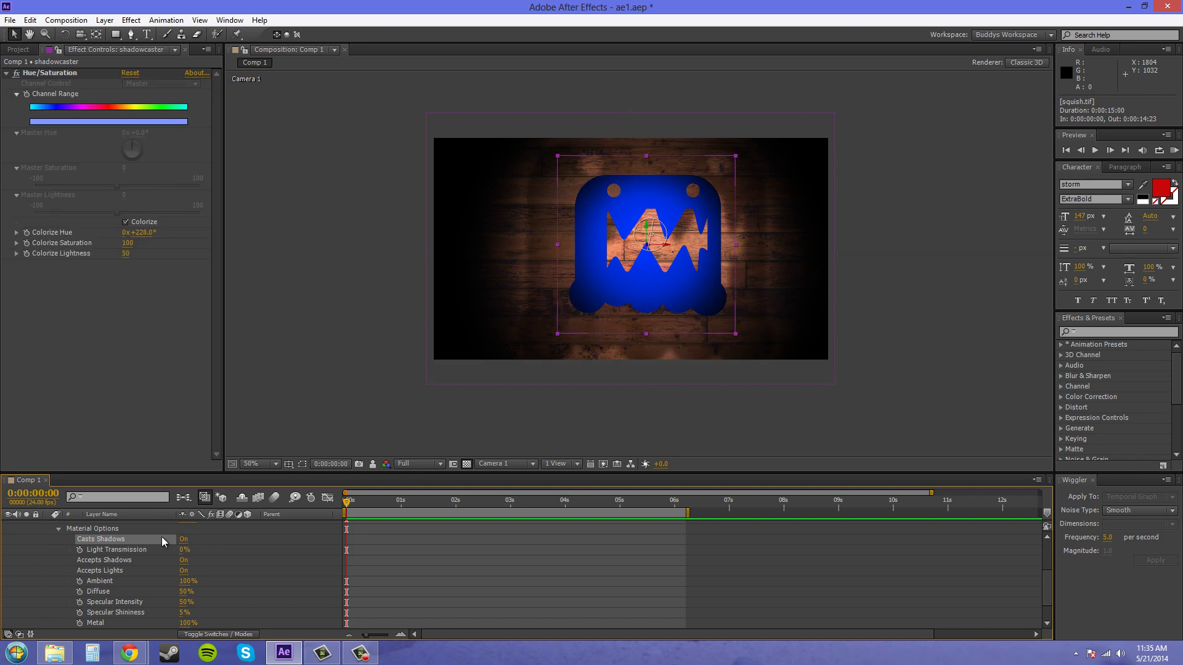
scroll(61, 538, "up", 3)
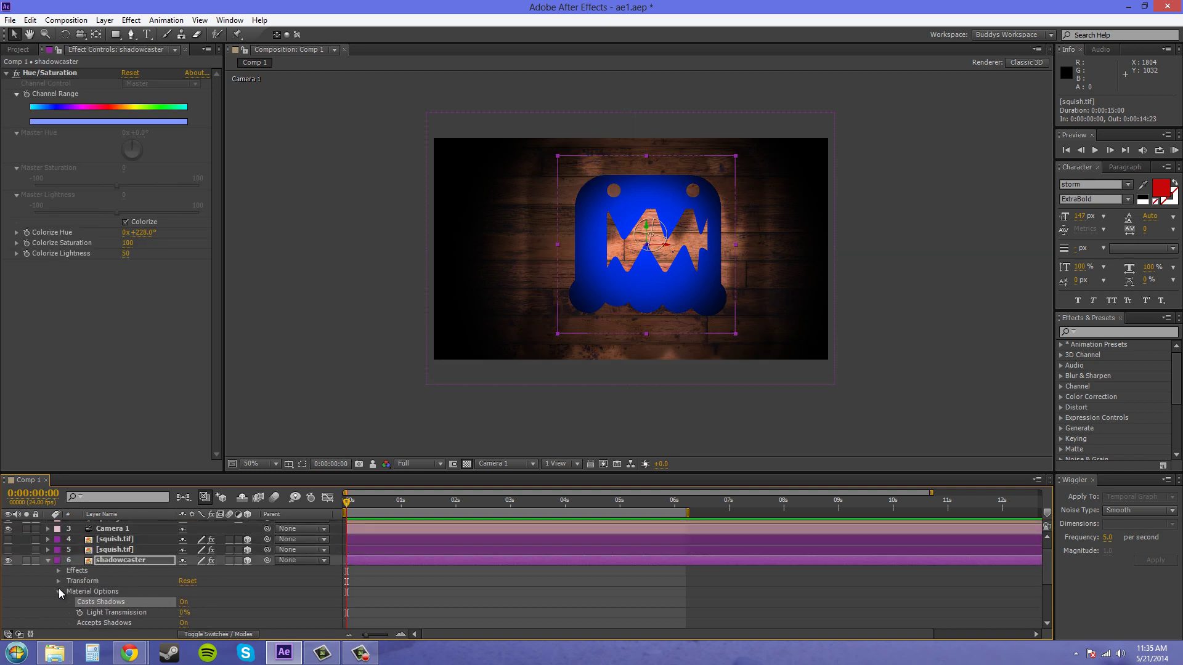
Step: Move the shadowcaster layer 100 units along the Z axis
left_click(59, 592)
left_click(49, 560)
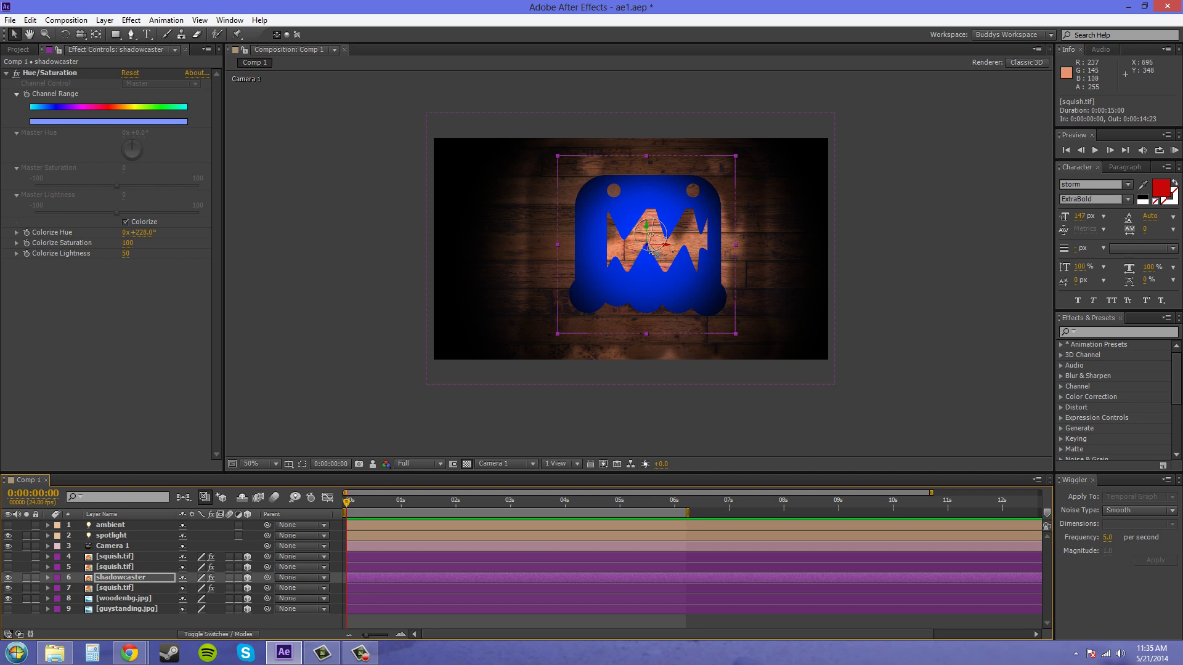
left_click_drag(652, 250, 683, 251)
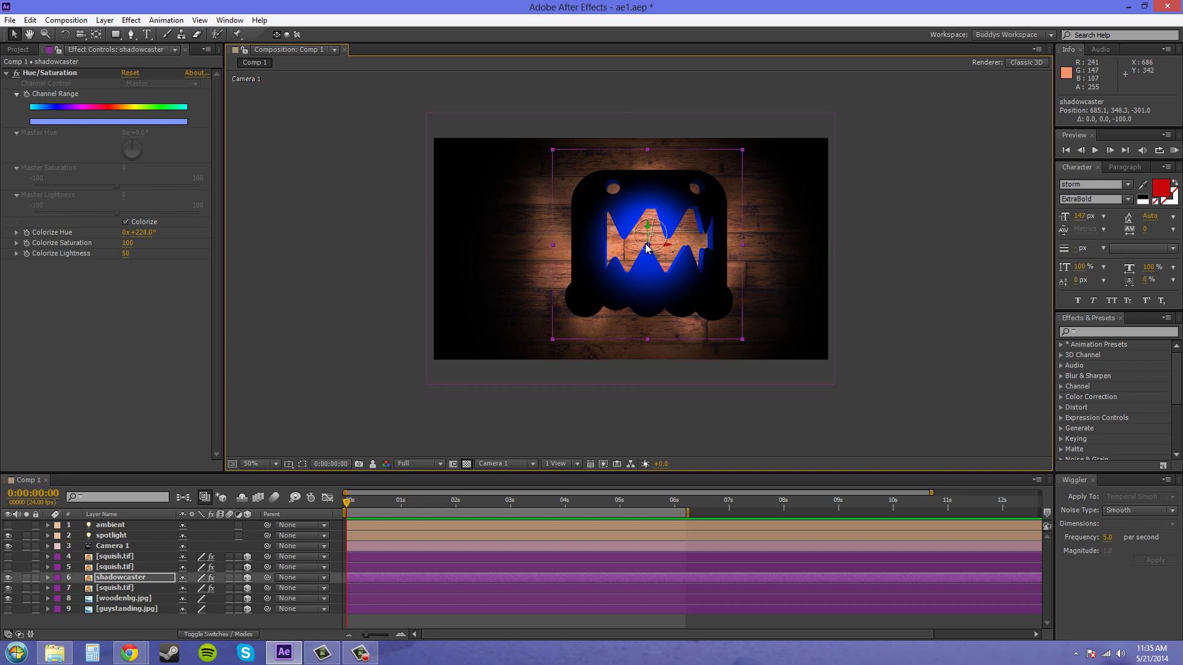
Step: Scale the shadowcaster layer down so its shadow falls across the monster
key("s")
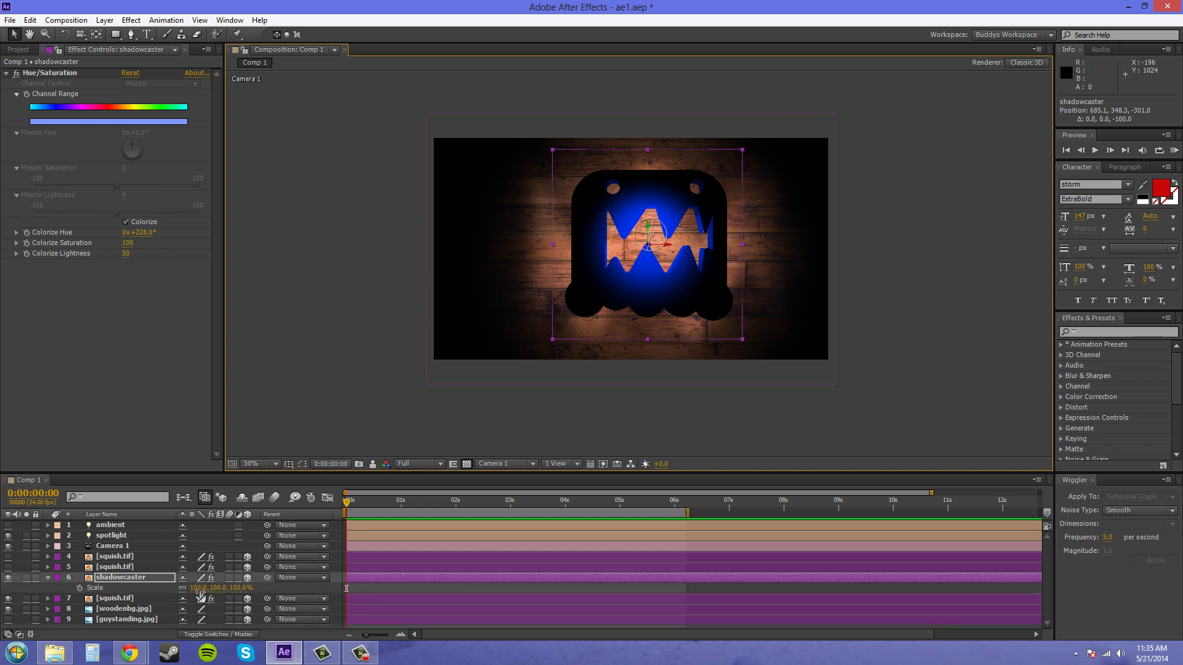
left_click_drag(240, 584, 208, 594)
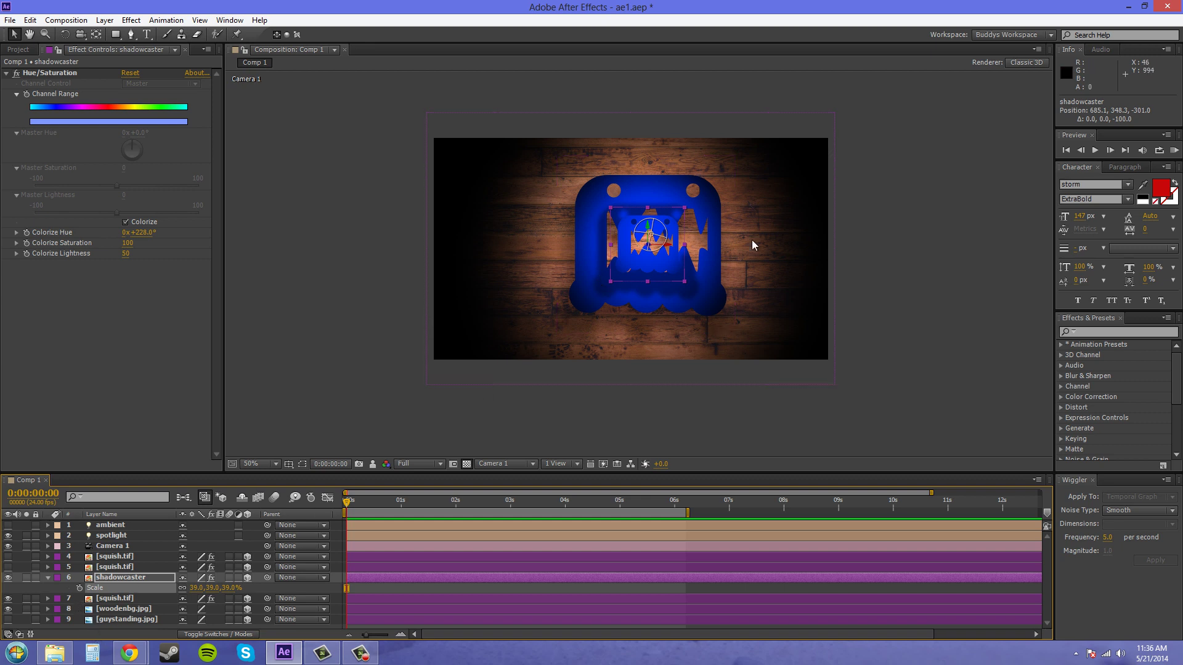
left_click(48, 578)
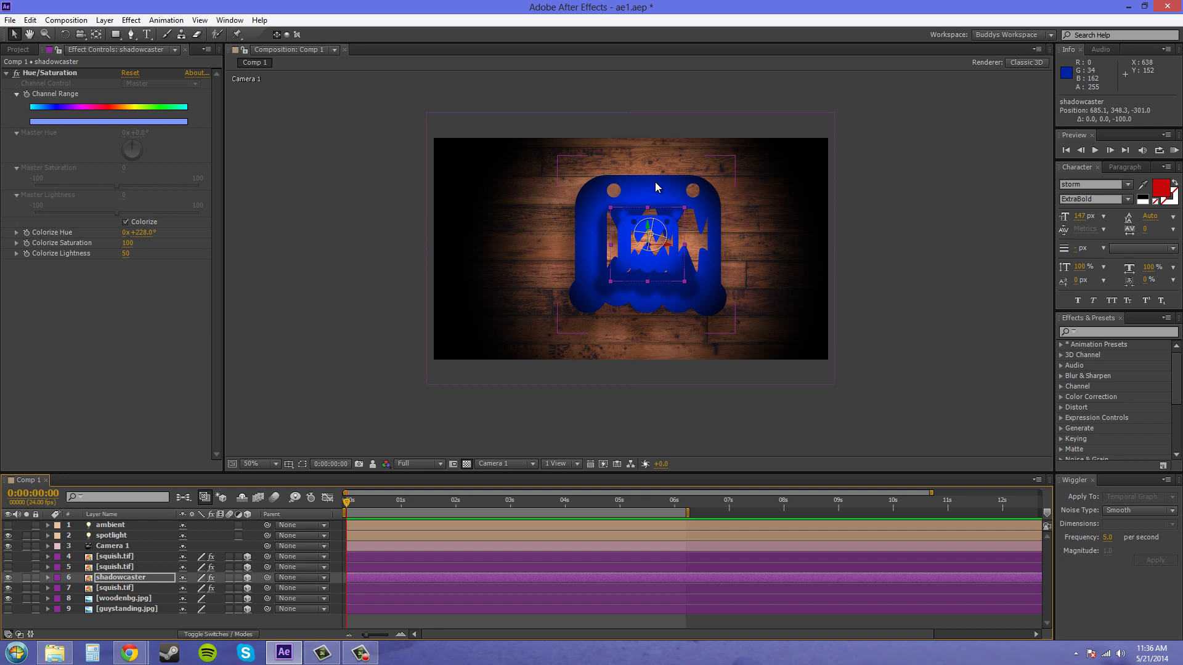
left_click(49, 588)
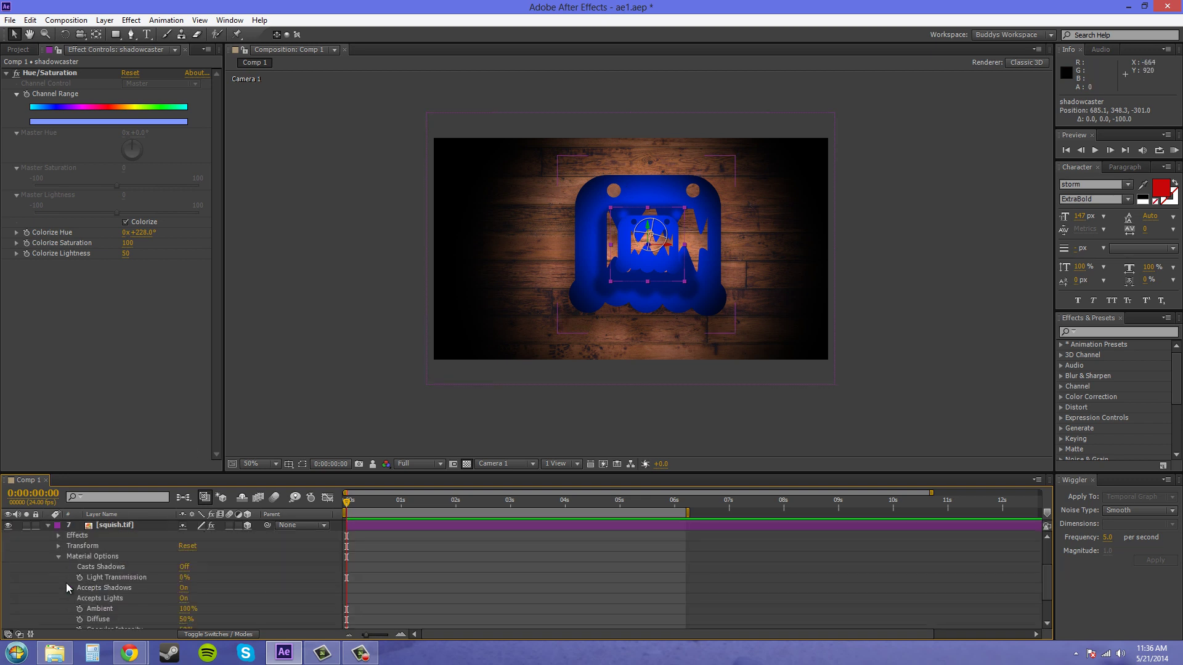
Step: Preview layer 7 with Accepts Shadows Only, restore it to On, and hide the shadowcaster layer
left_click(185, 588)
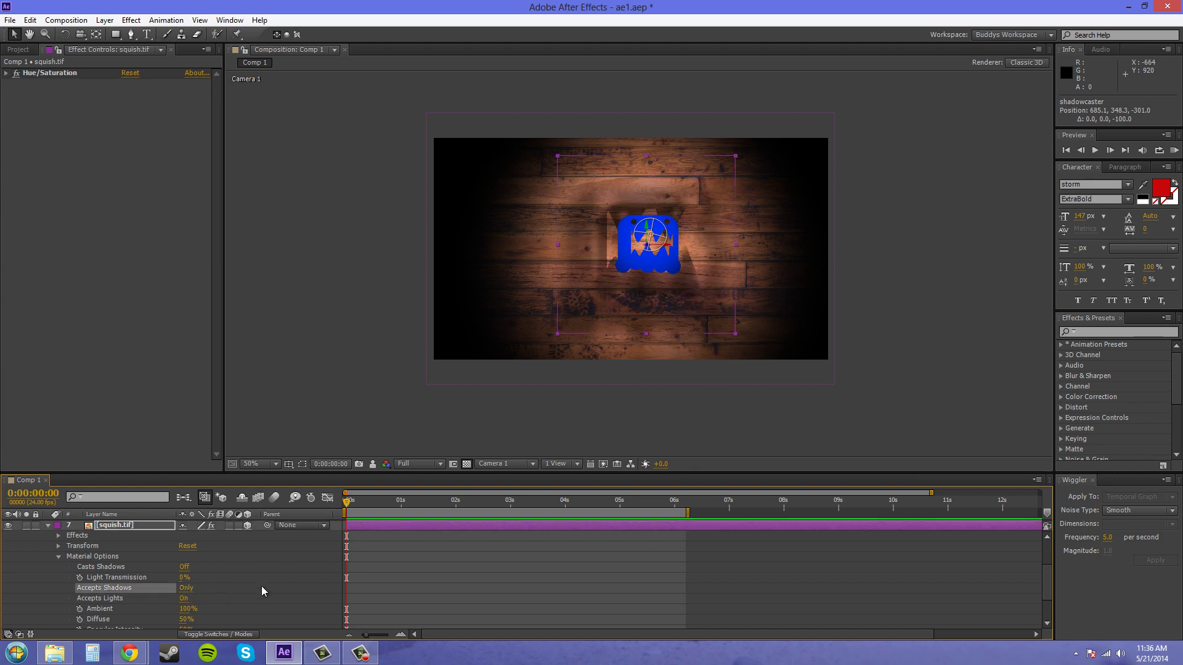
scroll(616, 223, "up", 2)
left_click_drag(537, 208, 493, 285)
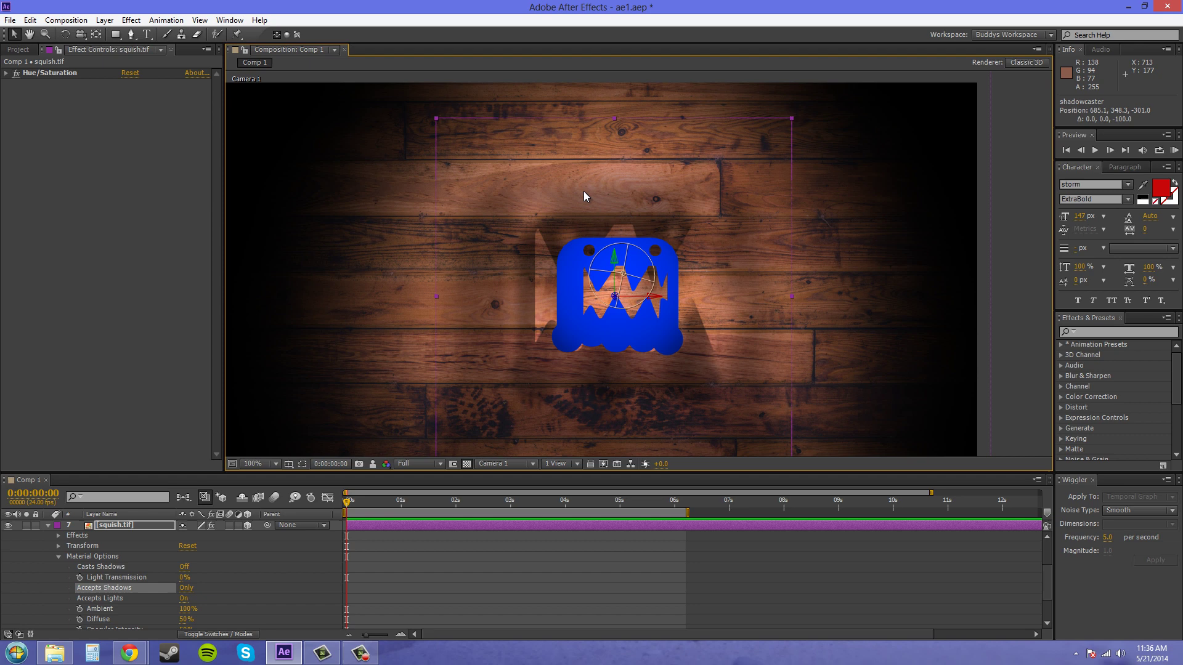
scroll(480, 254, "down", 2)
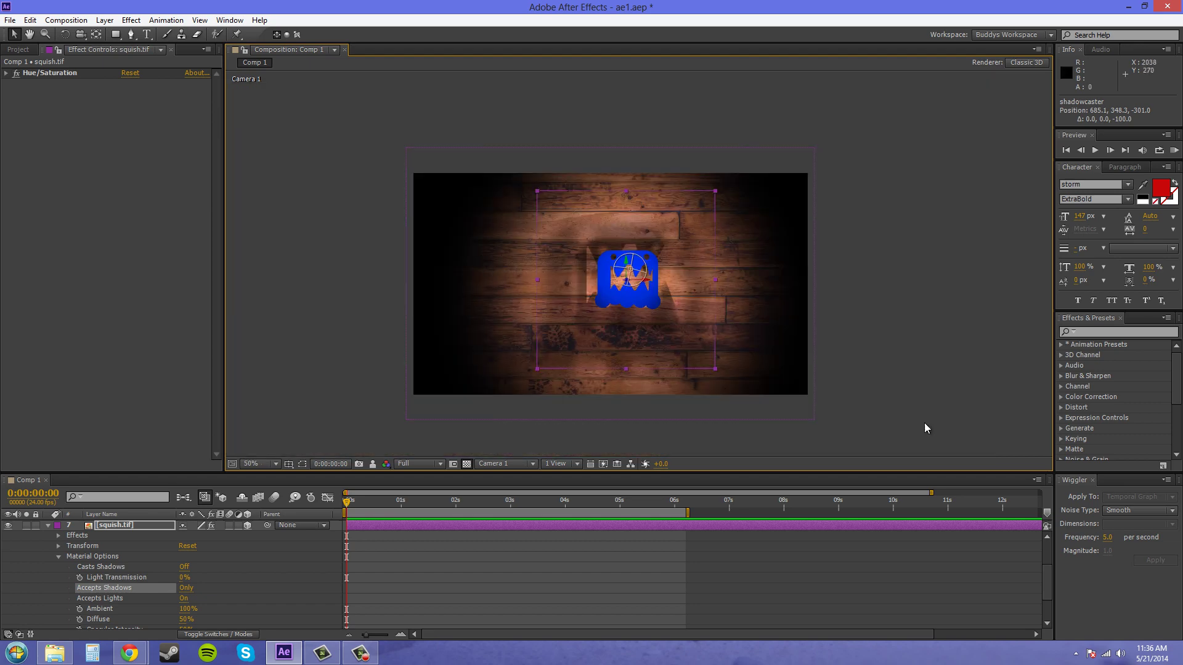
left_click(185, 588)
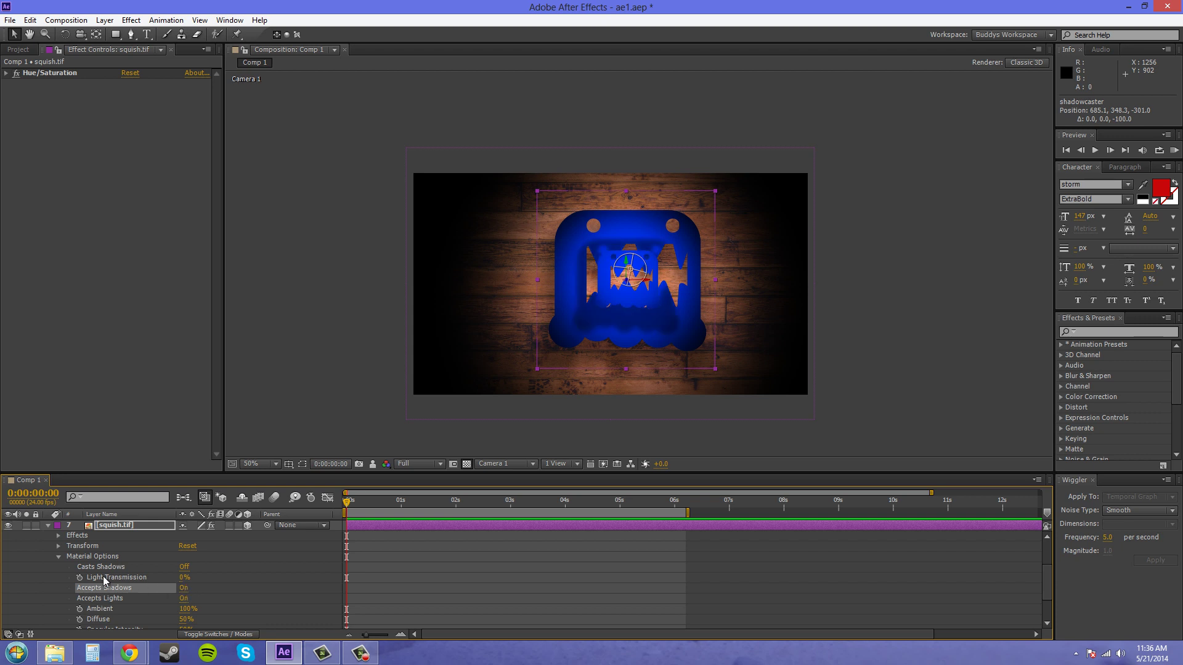
scroll(38, 564, "up", 3)
left_click(10, 578)
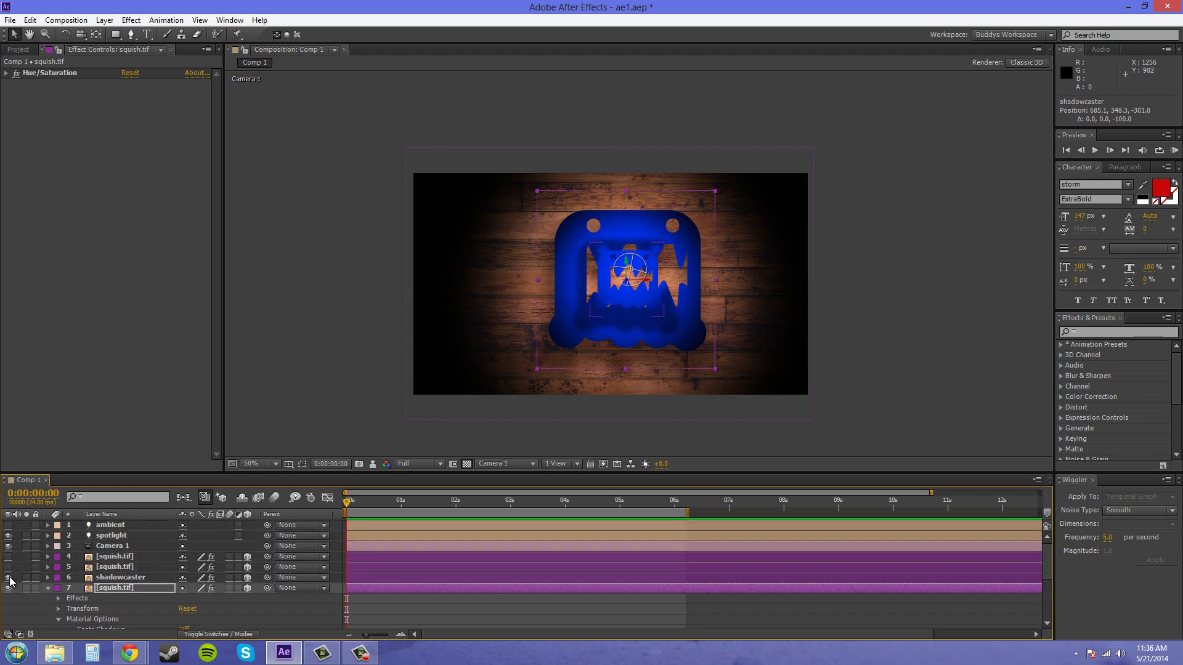
scroll(64, 590, "down", 3)
left_click(92, 587)
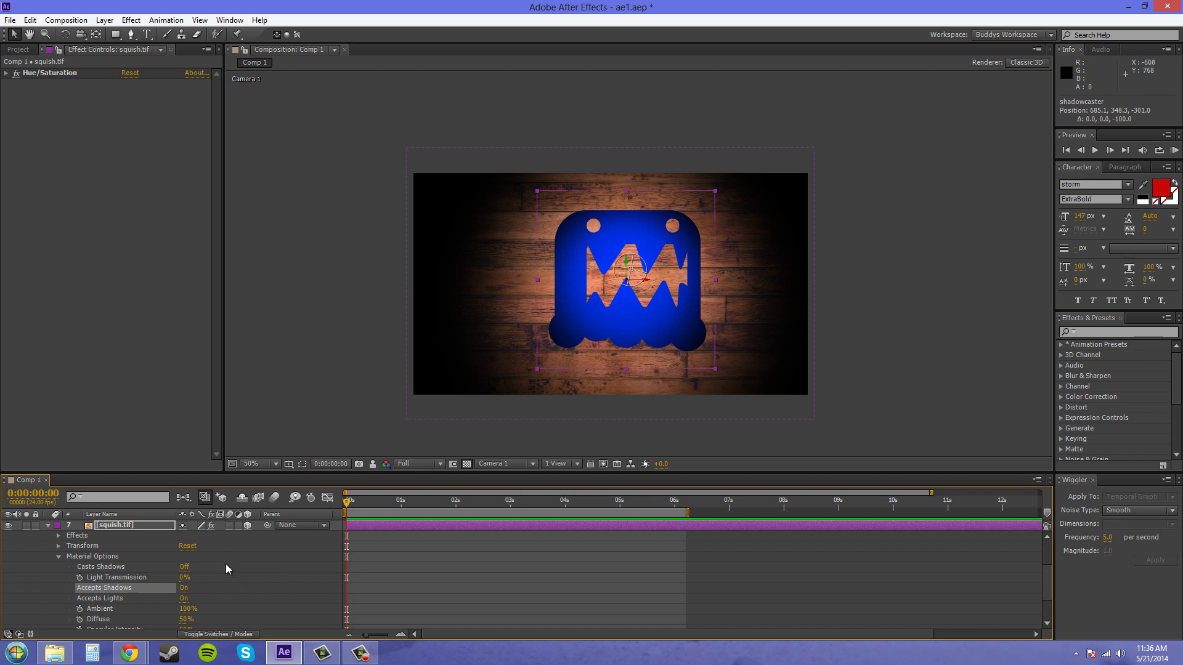
scroll(246, 568, "down", 1)
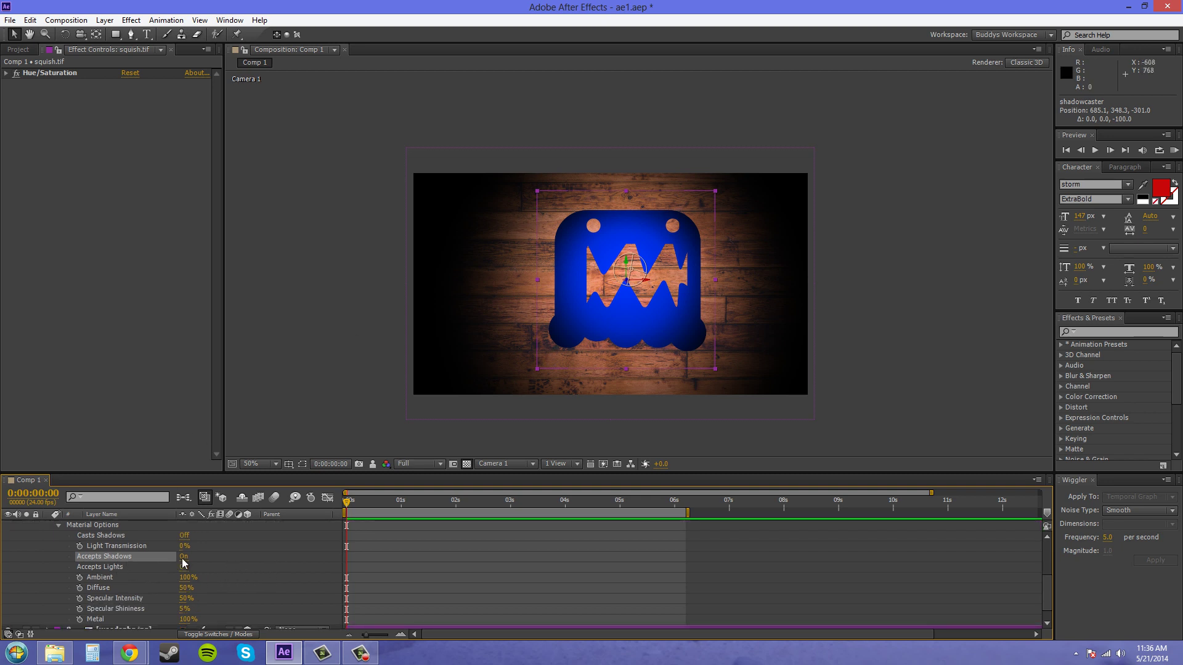
left_click(102, 568)
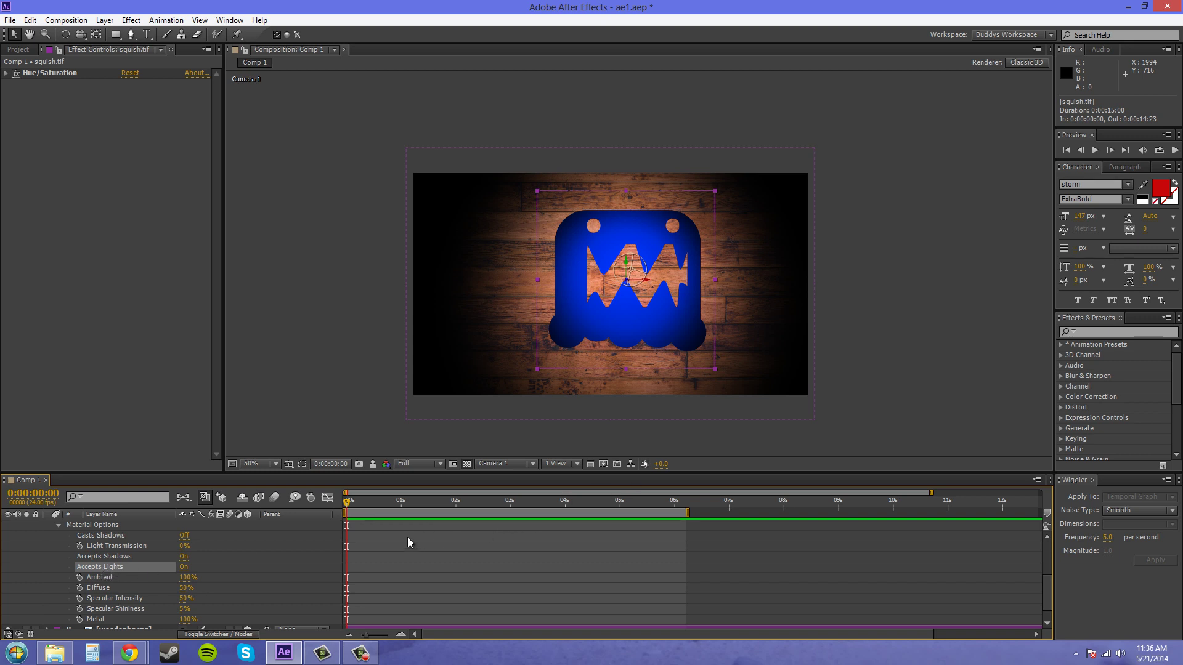
left_click(184, 567)
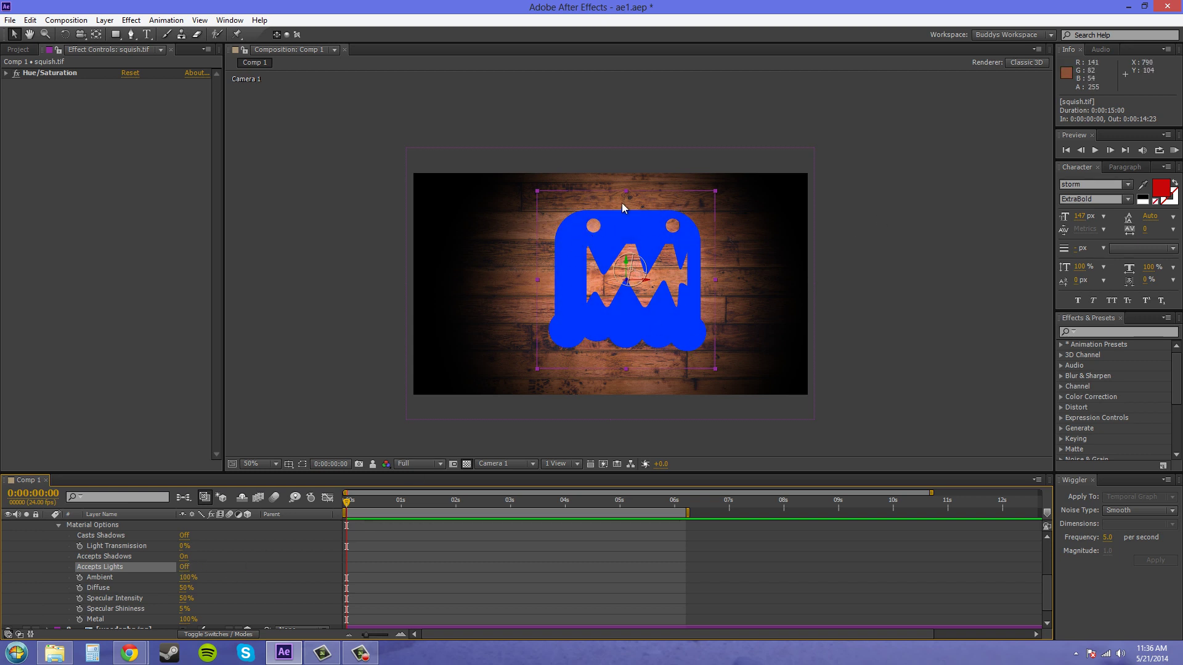
left_click(182, 567)
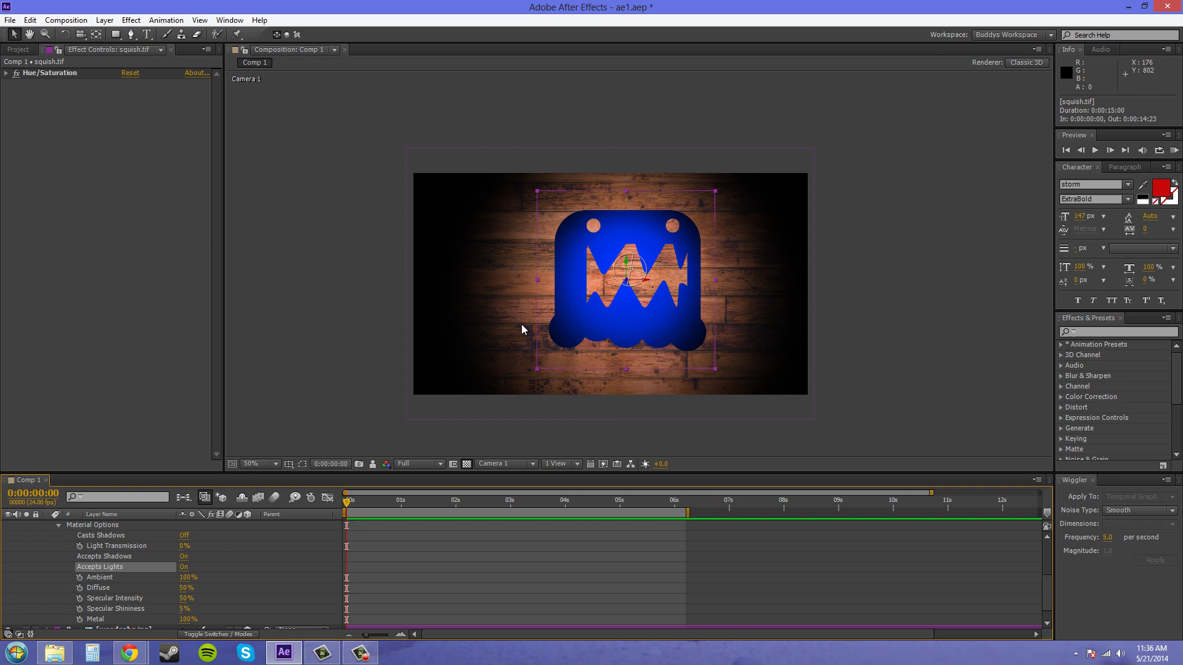